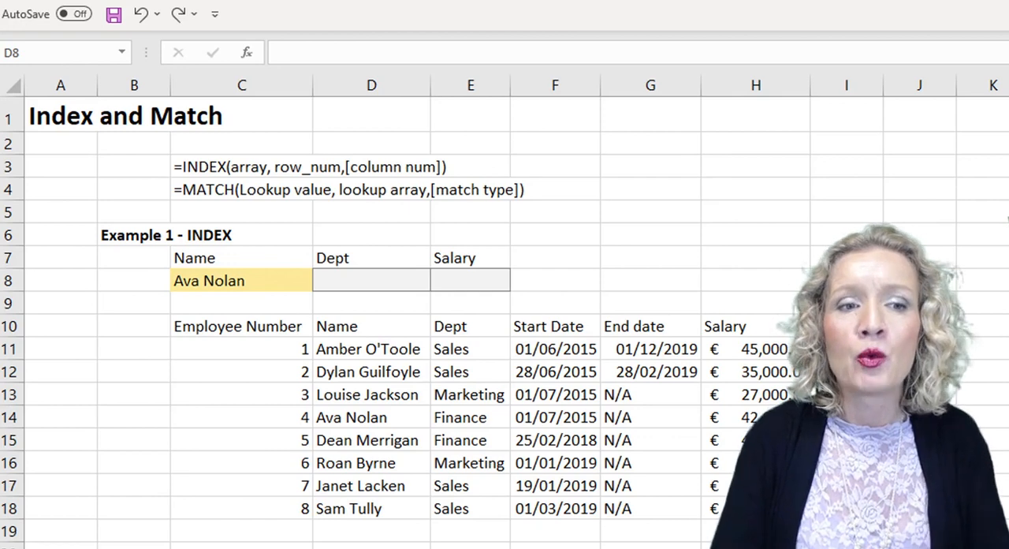
pyautogui.click(230, 275)
pyautogui.click(323, 282)
pyautogui.click(323, 282)
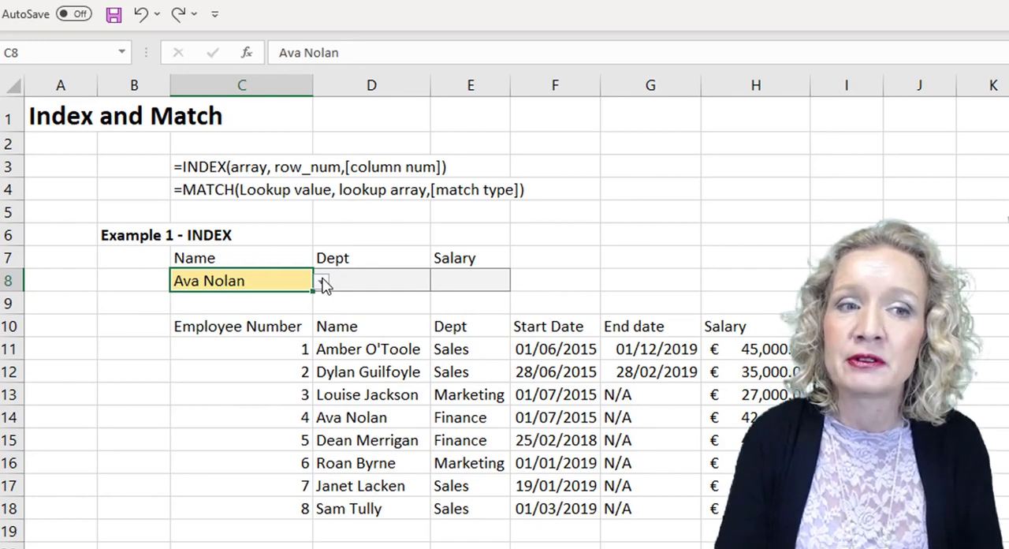
pyautogui.click(468, 330)
pyautogui.click(746, 328)
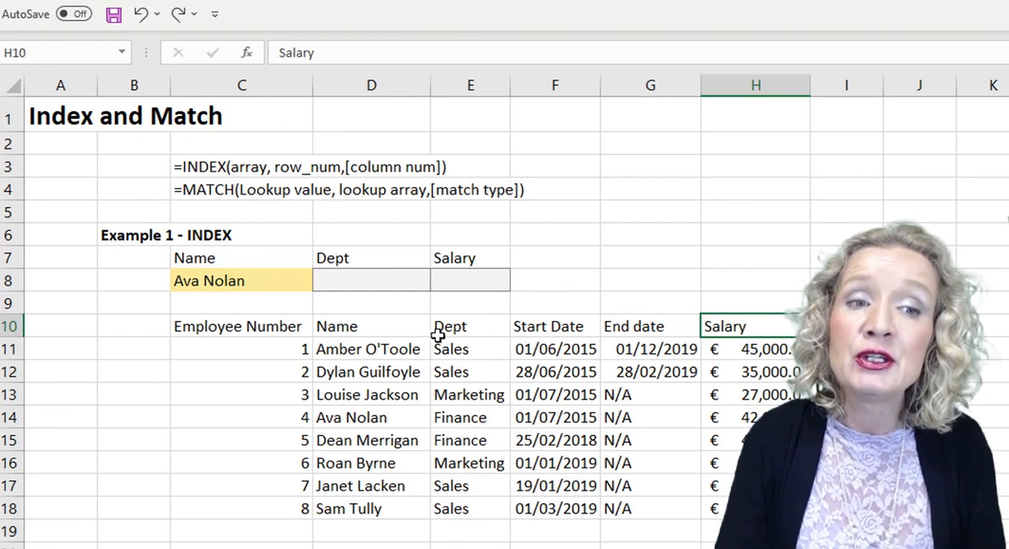
# Enter an INDEX formula in the Dept cell D8 using array D10:E18, row number 5 and column number 2.
pyautogui.click(377, 281)
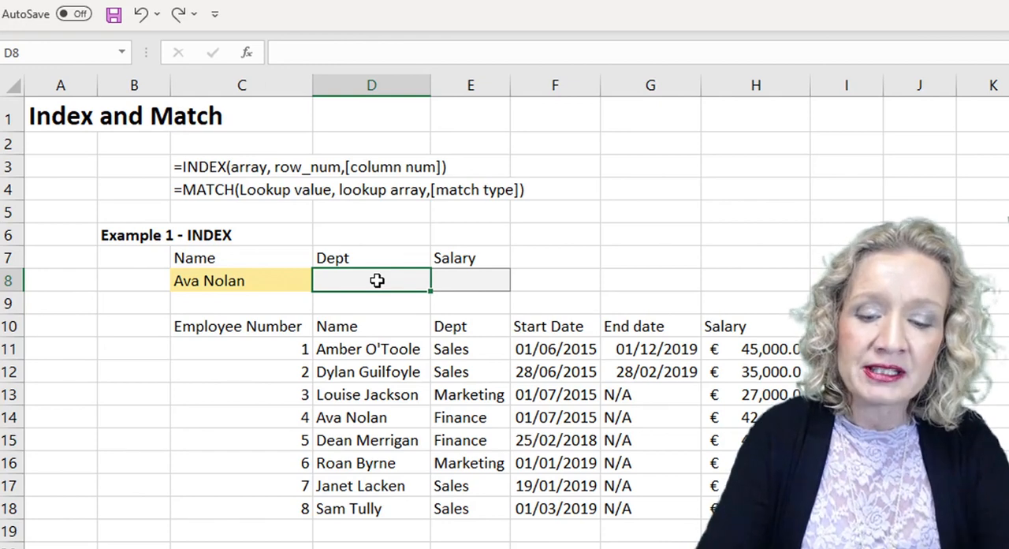
pyautogui.write('=in')
pyautogui.press('Tab')
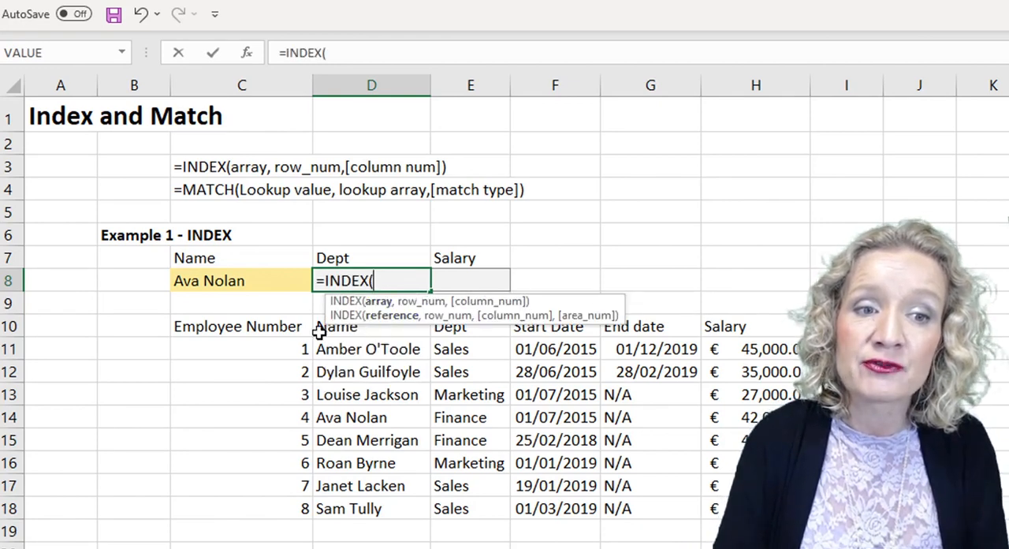
pyautogui.moveTo(319, 326); pyautogui.dragTo(756, 509)
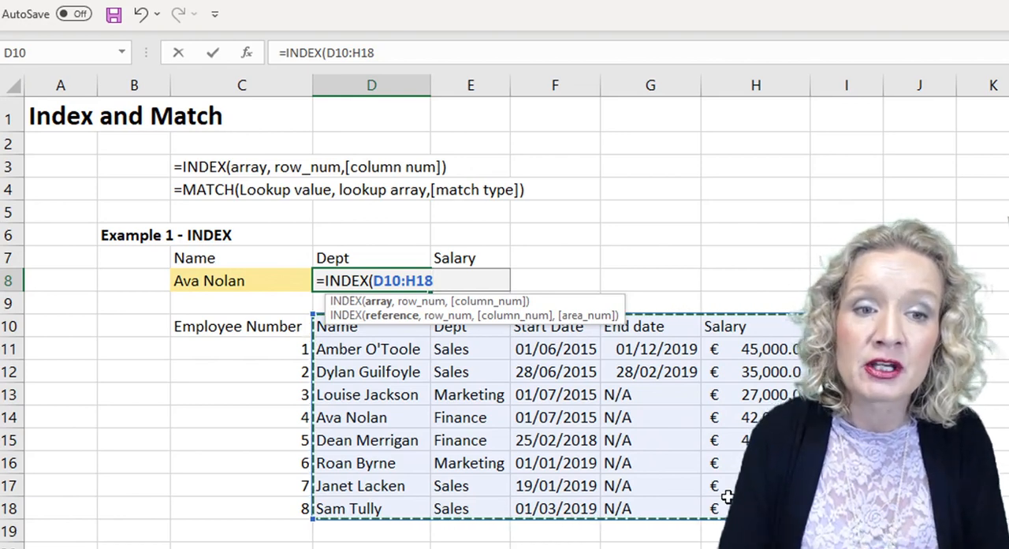
pyautogui.moveTo(318, 331); pyautogui.dragTo(444, 504)
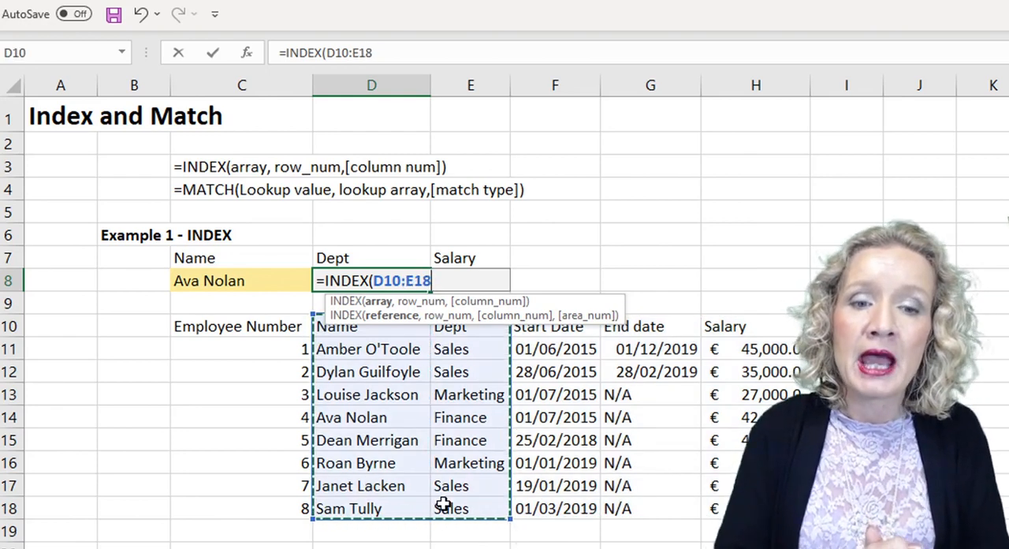
pyautogui.write(',')
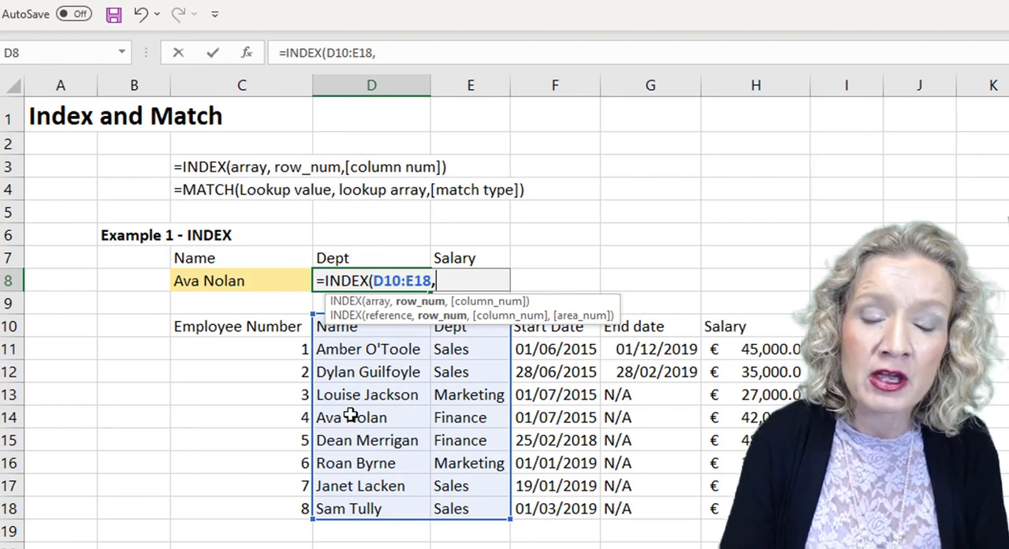
pyautogui.write('5')
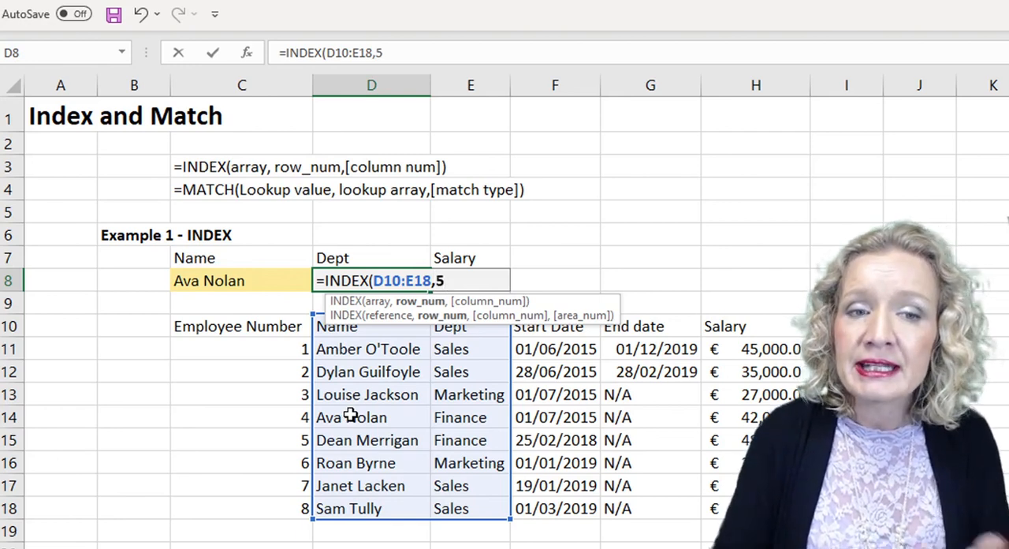
pyautogui.write(',')
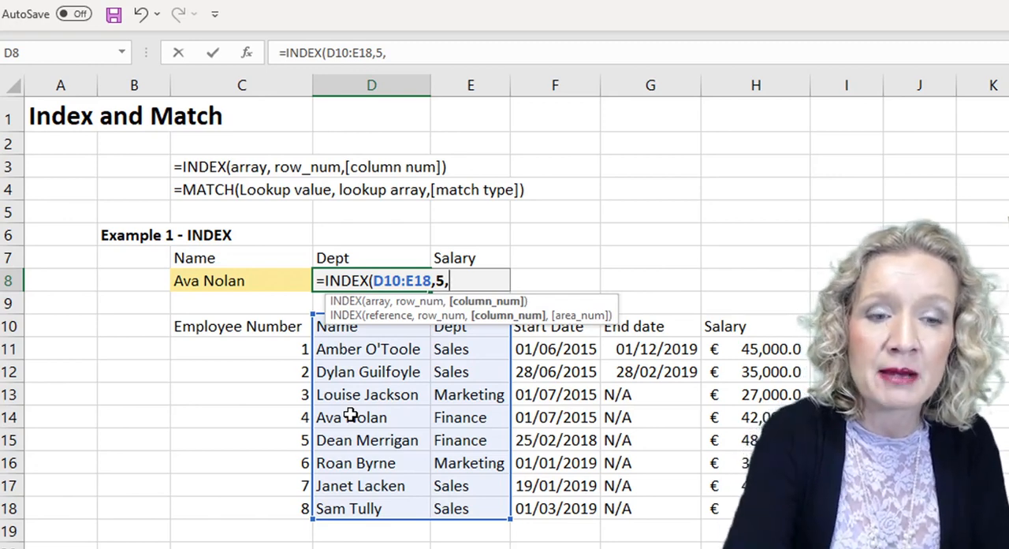
pyautogui.write('2')
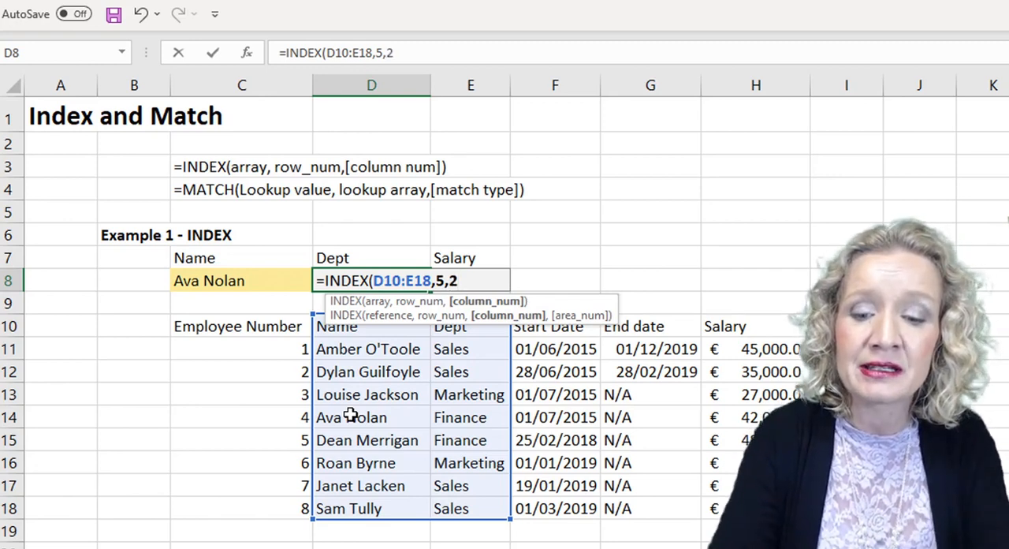
pyautogui.write(')')
pyautogui.press('Return')
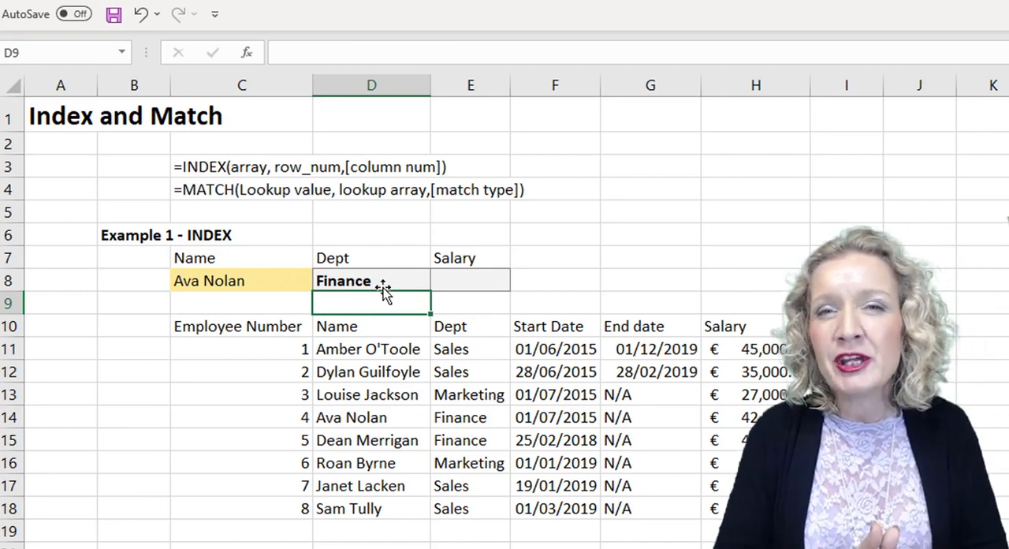
# Test the department lookup by choosing the first listed employee in C8, and restore the fourth listed employee.
pyautogui.click(270, 280)
pyautogui.click(322, 283)
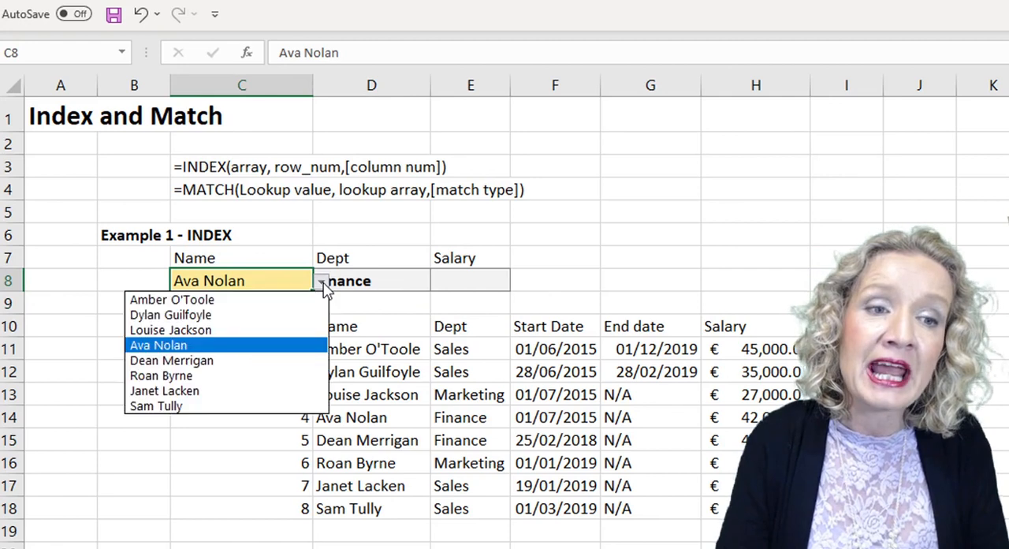
pyautogui.click(262, 301)
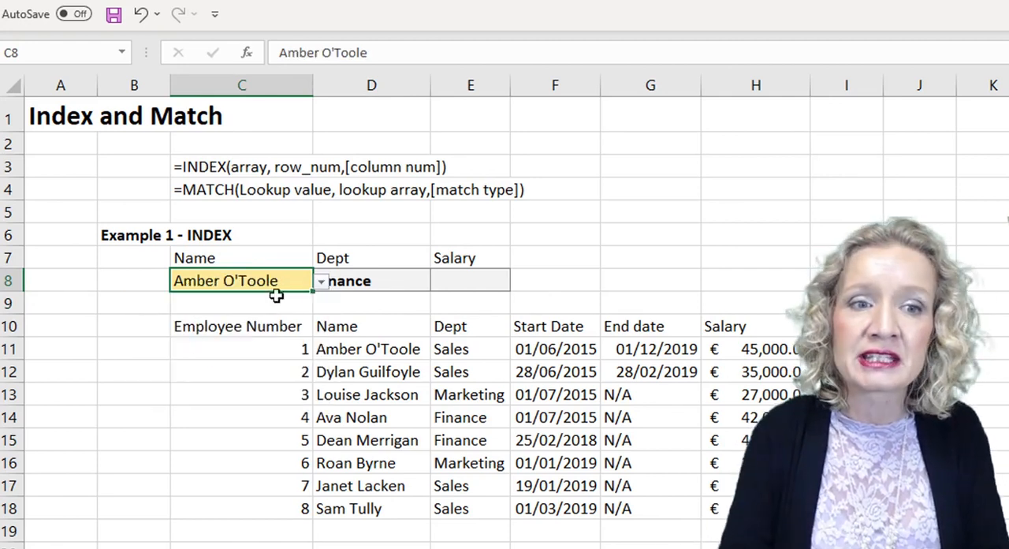
pyautogui.click(322, 283)
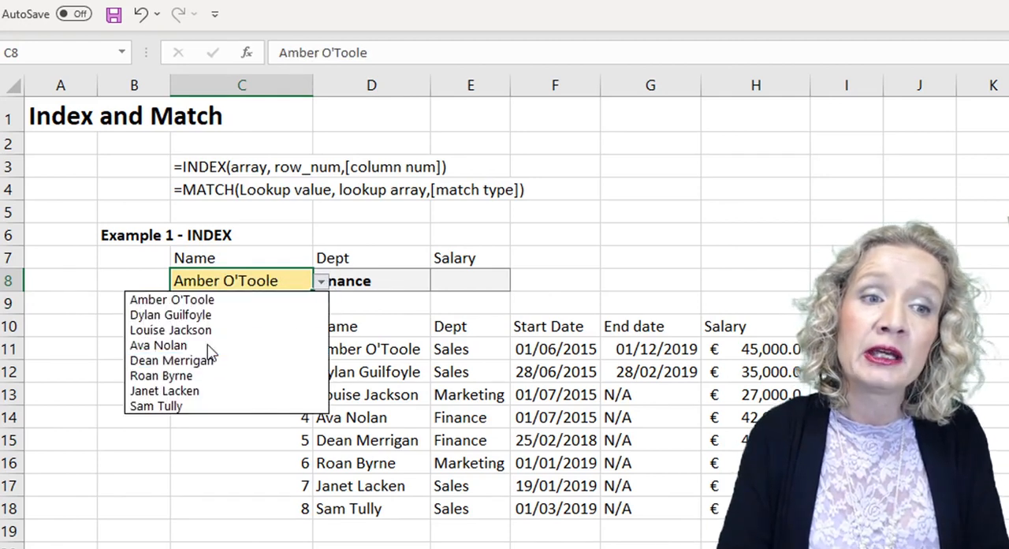
pyautogui.click(209, 347)
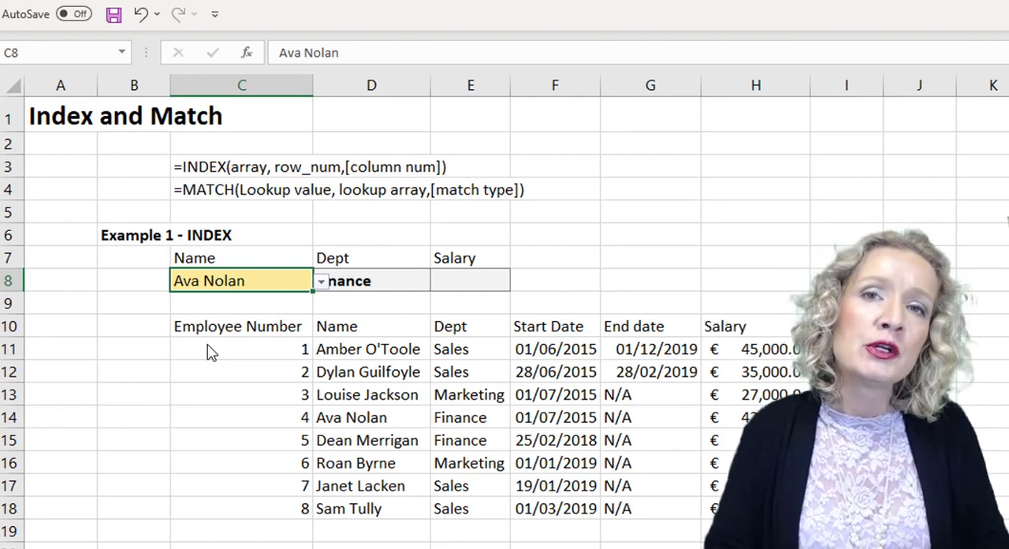
# Compare the name in C8 with the Name column D10:D18, and the Dept label in D7 with the header row D10:H10.
pyautogui.click(262, 301)
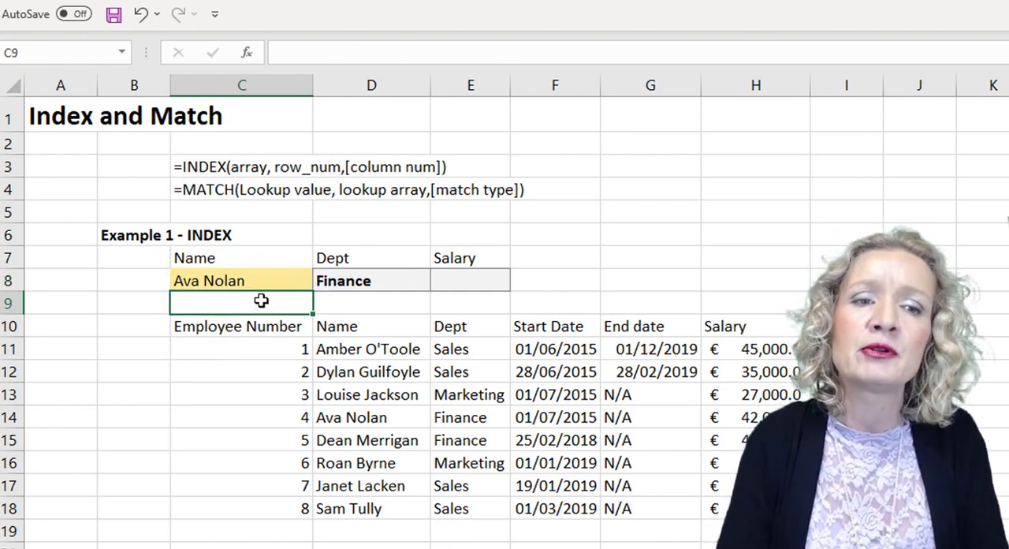
pyautogui.moveTo(359, 325); pyautogui.dragTo(354, 494)
pyautogui.click(277, 280)
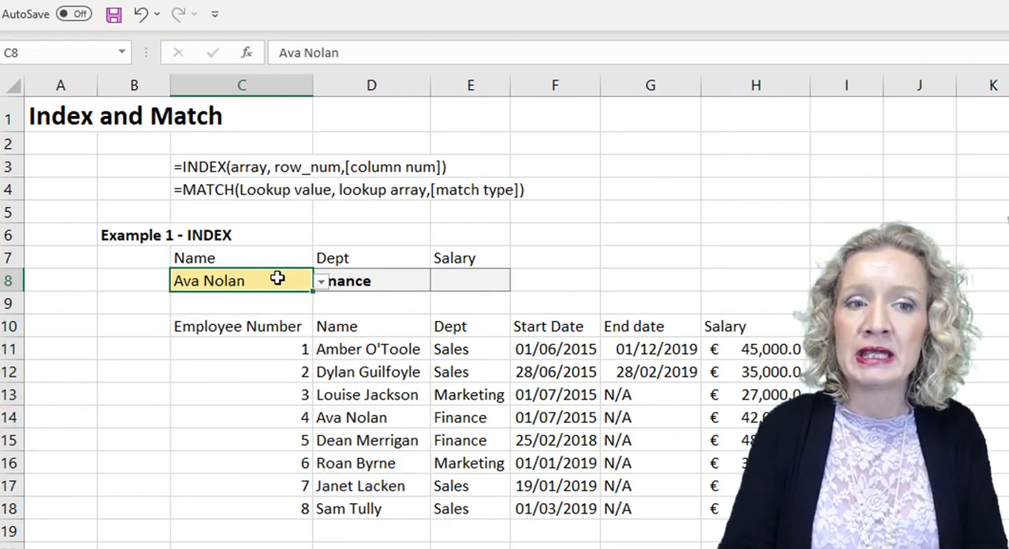
pyautogui.moveTo(347, 326); pyautogui.dragTo(733, 325)
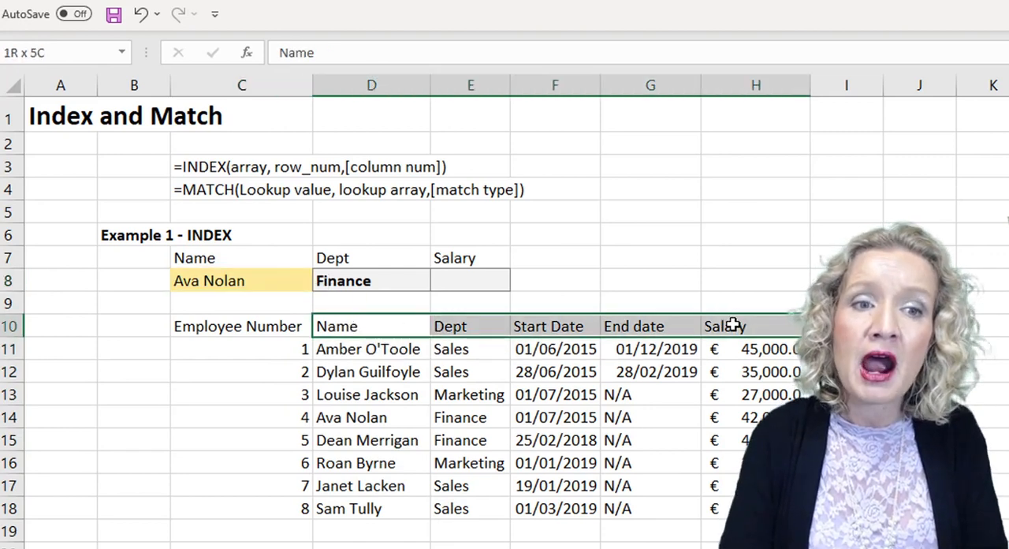
pyautogui.click(350, 258)
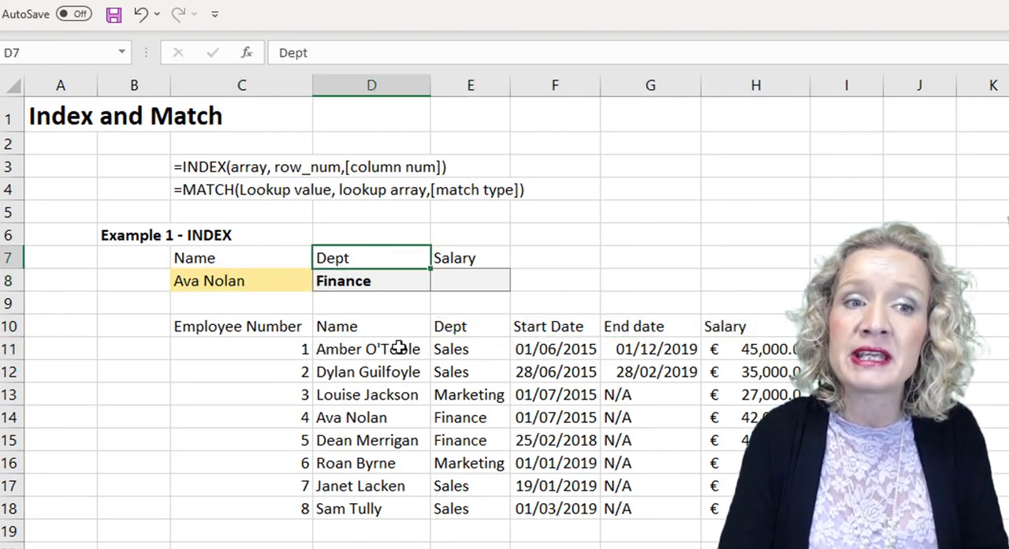
pyautogui.click(458, 321)
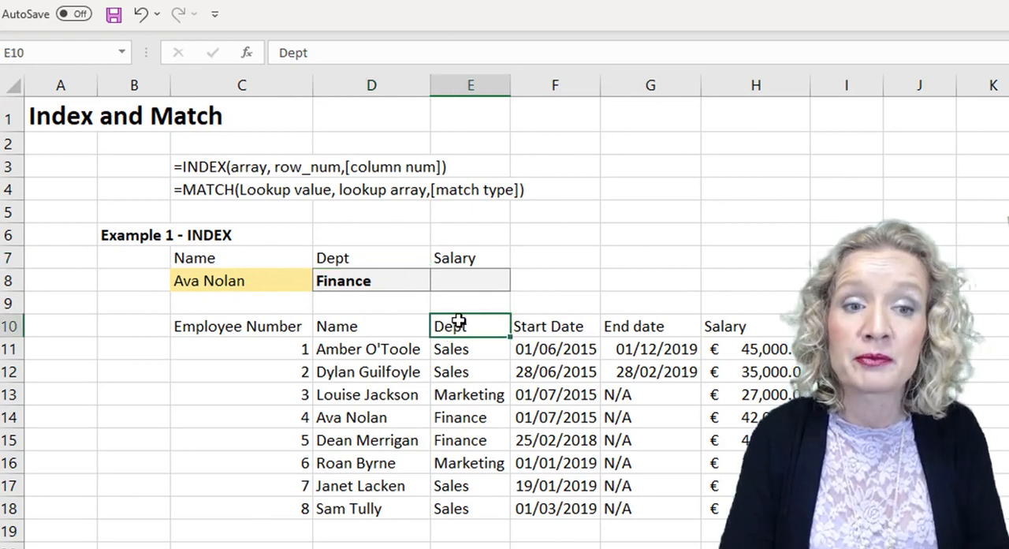
pyautogui.moveTo(397, 323); pyautogui.dragTo(746, 325)
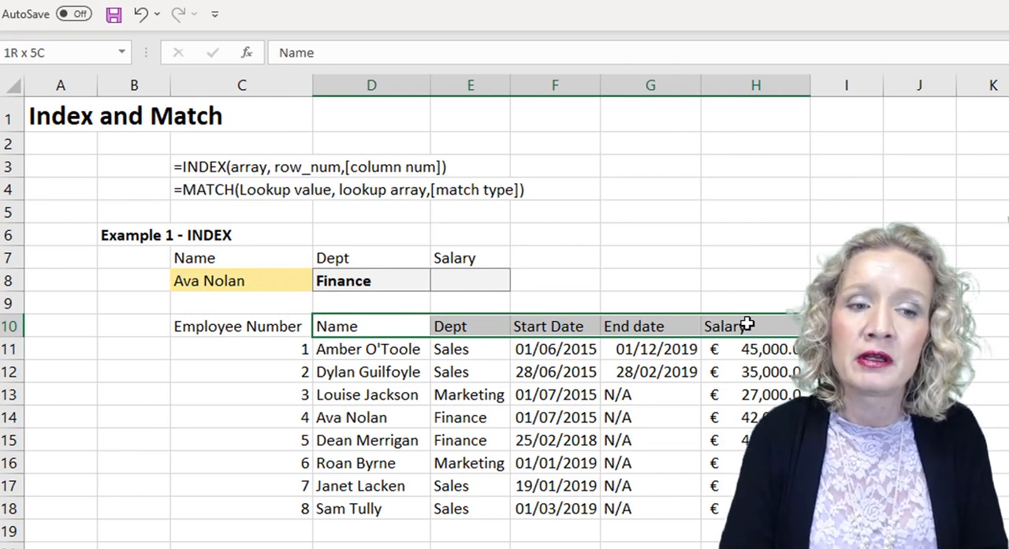
pyautogui.moveTo(746, 325); pyautogui.dragTo(745, 325)
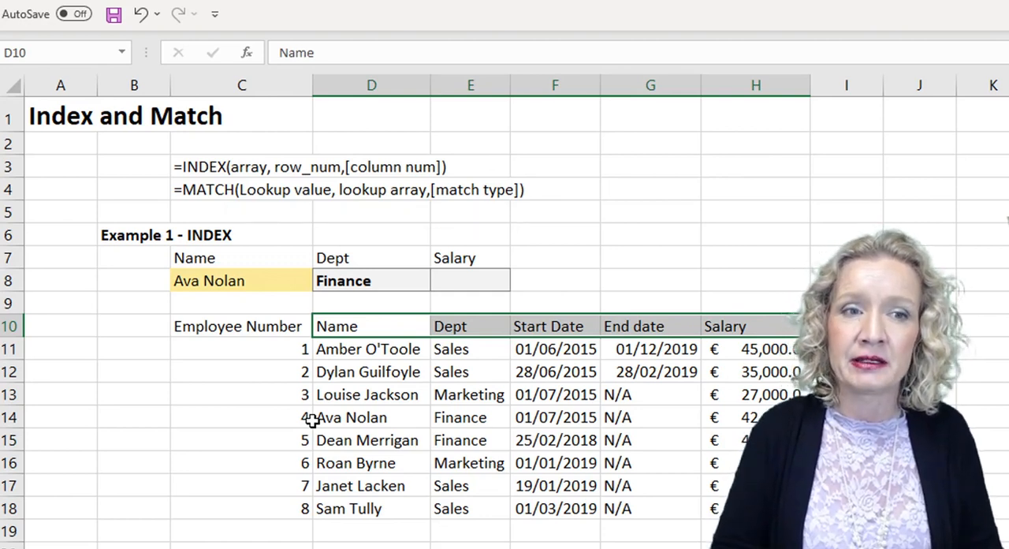
pyautogui.press('Tab')
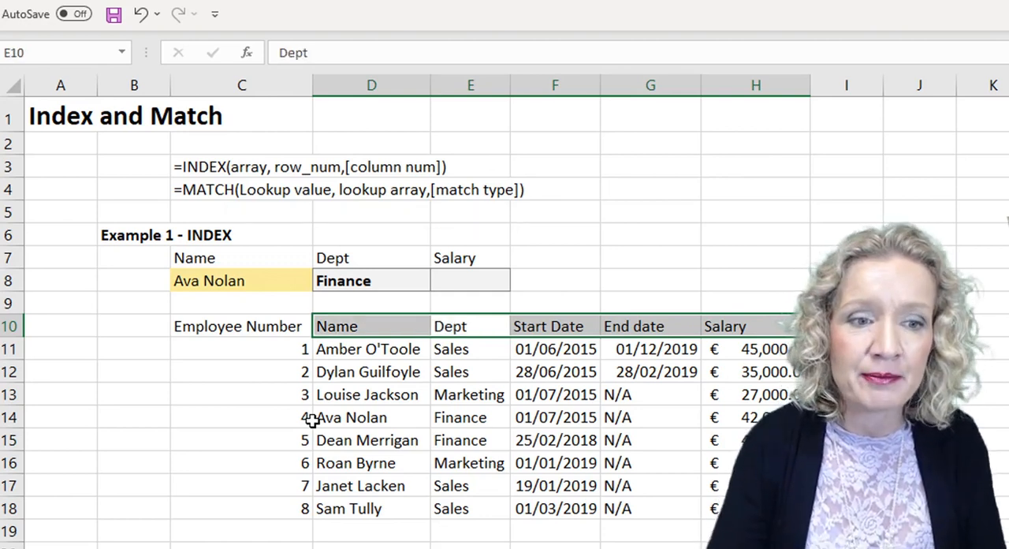
# Begin a MATCH formula in D23 of Example 2 with lookup value C8 and lookup array D10:D18.
pyautogui.click(241, 486)
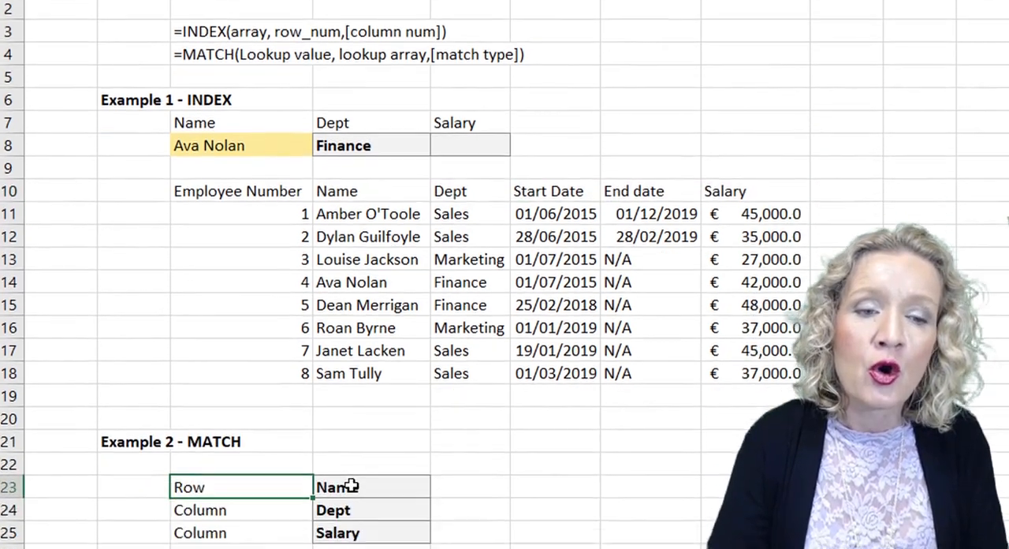
pyautogui.click(352, 484)
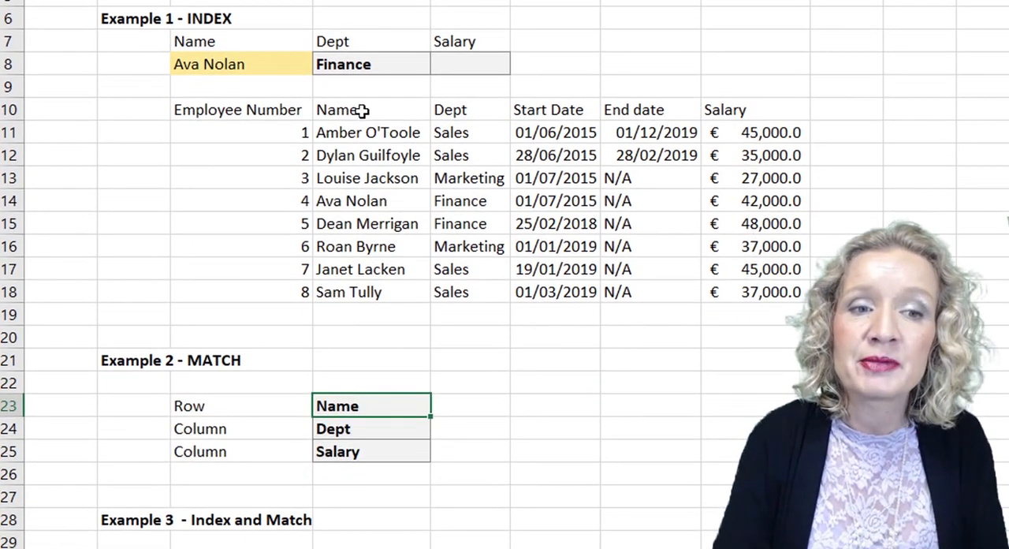
pyautogui.moveTo(359, 111); pyautogui.dragTo(353, 300)
pyautogui.click(234, 65)
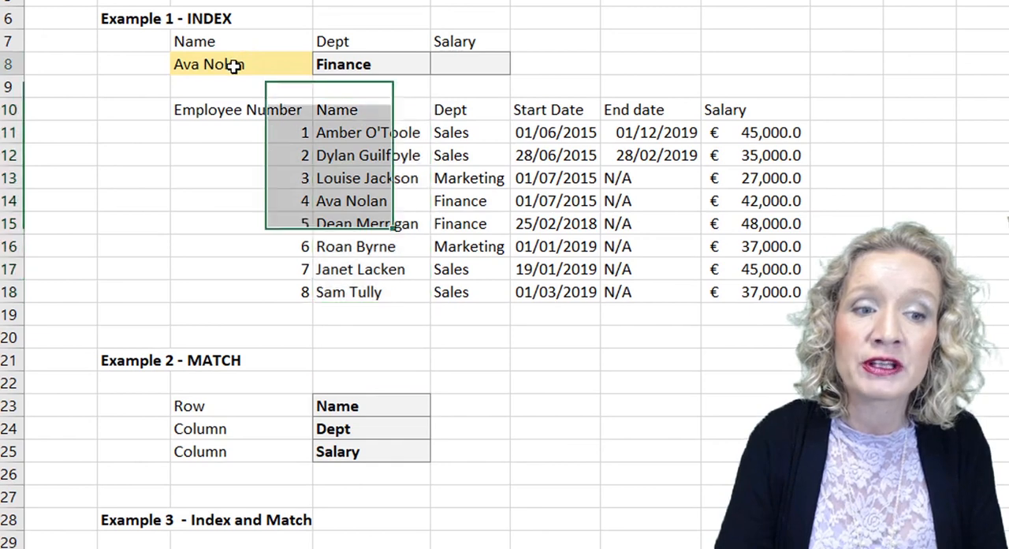
pyautogui.click(347, 405)
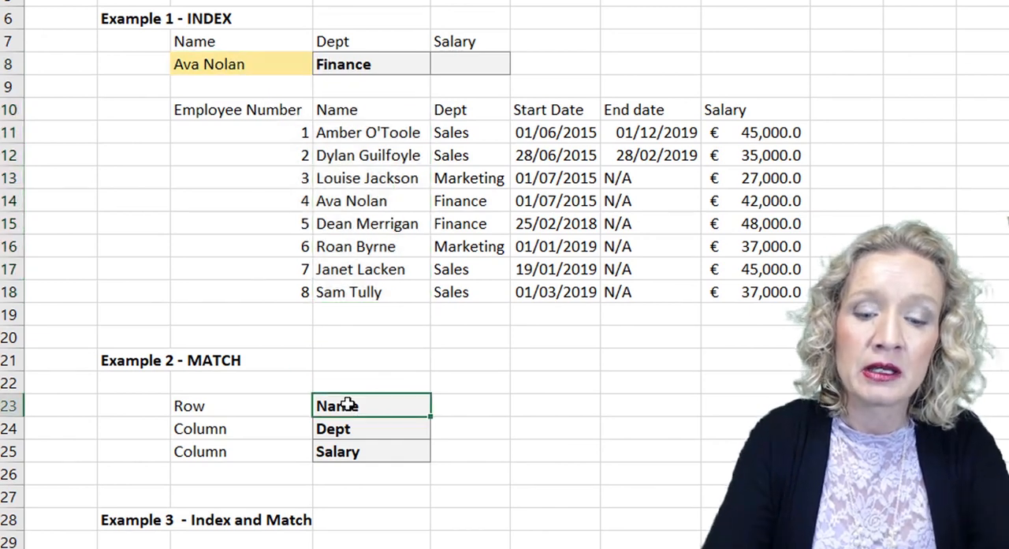
pyautogui.write('=match(')
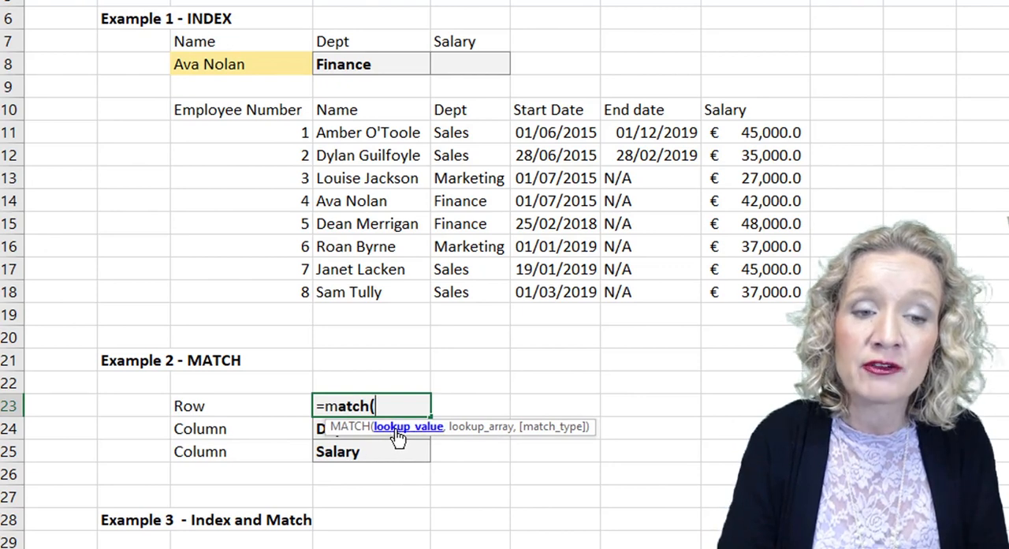
pyautogui.click(229, 65)
pyautogui.write(',')
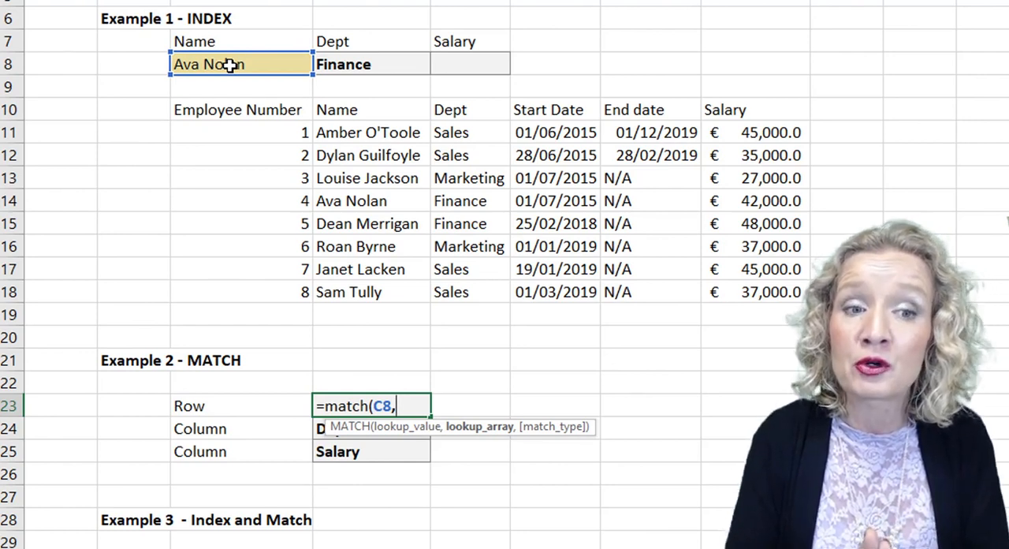
pyautogui.moveTo(369, 118); pyautogui.dragTo(335, 289)
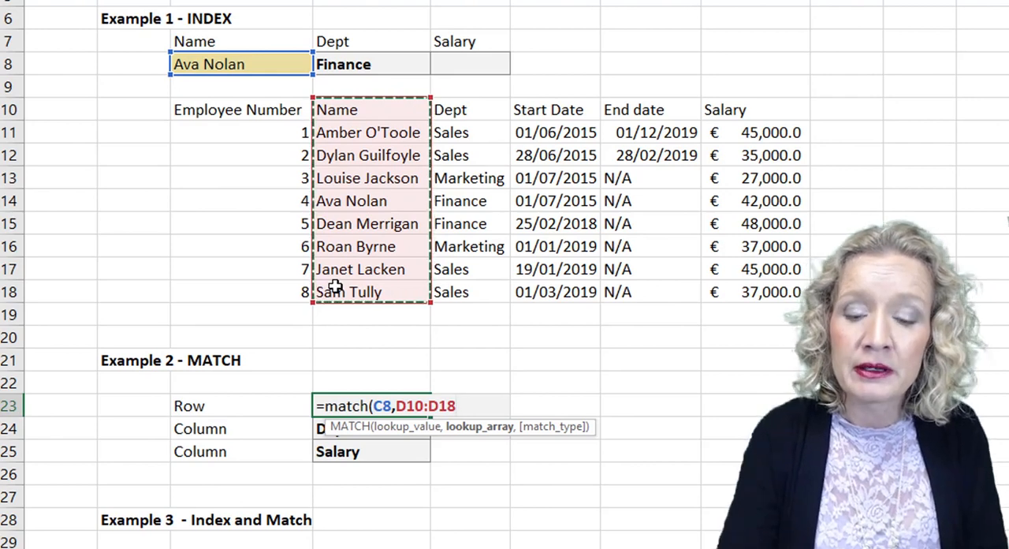
# Complete the MATCH formula in D23 with match type 0 for an exact match.
pyautogui.write(',')
pyautogui.press('Down')
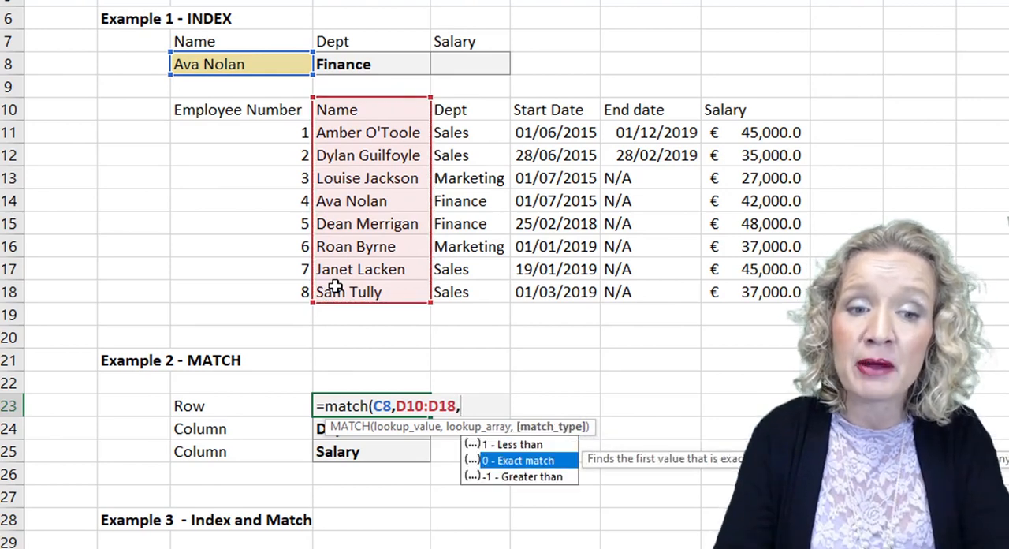
pyautogui.press('Up')
pyautogui.press('Down')
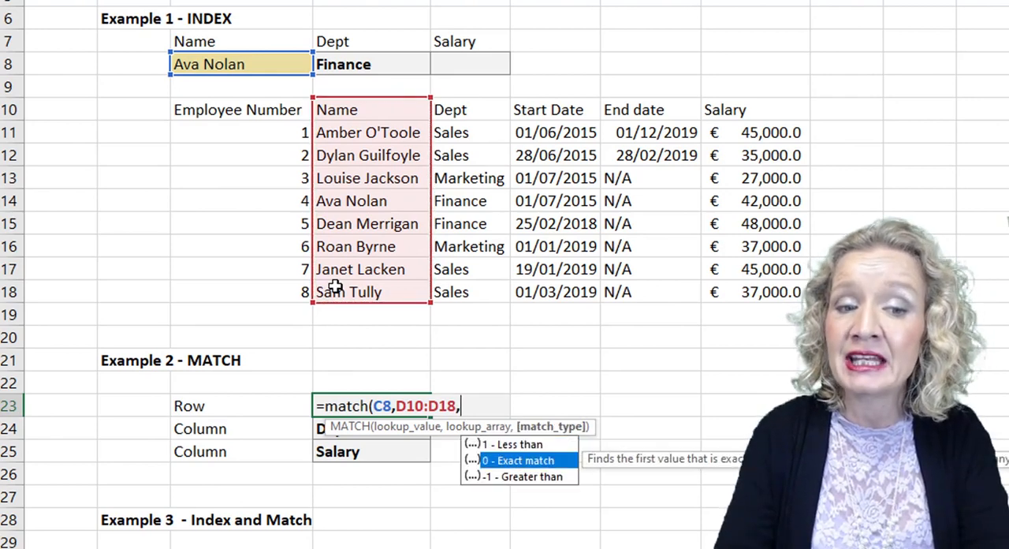
pyautogui.press('Down')
pyautogui.press('Up')
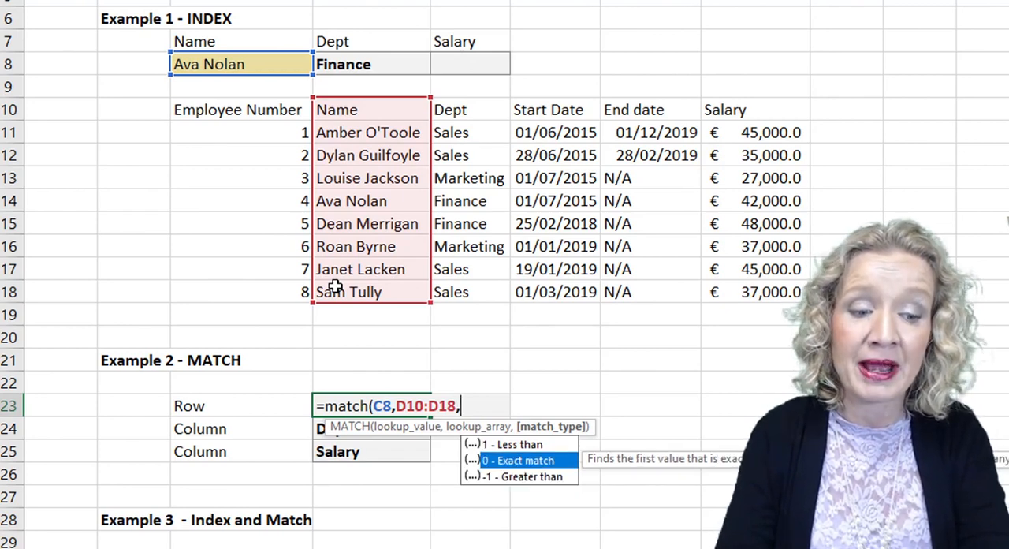
pyautogui.write('0)')
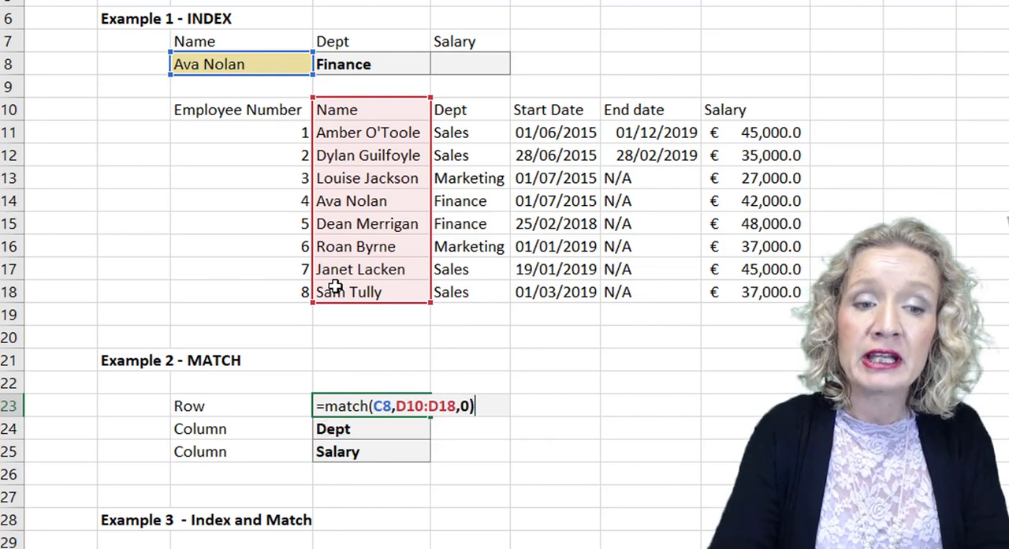
pyautogui.press('Return')
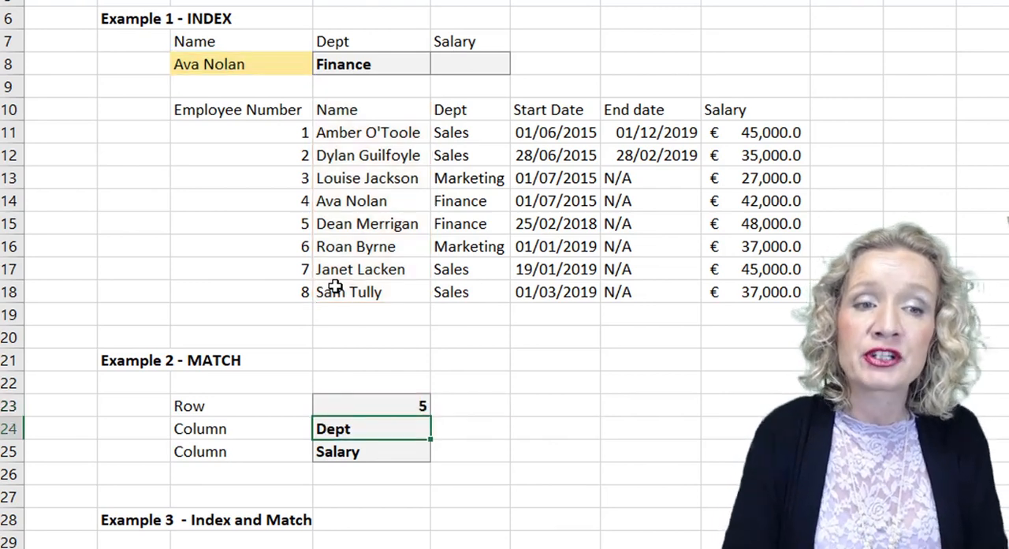
# Test the row MATCH in D23 against the Name column by choosing the third listed employee in C8.
pyautogui.click(339, 404)
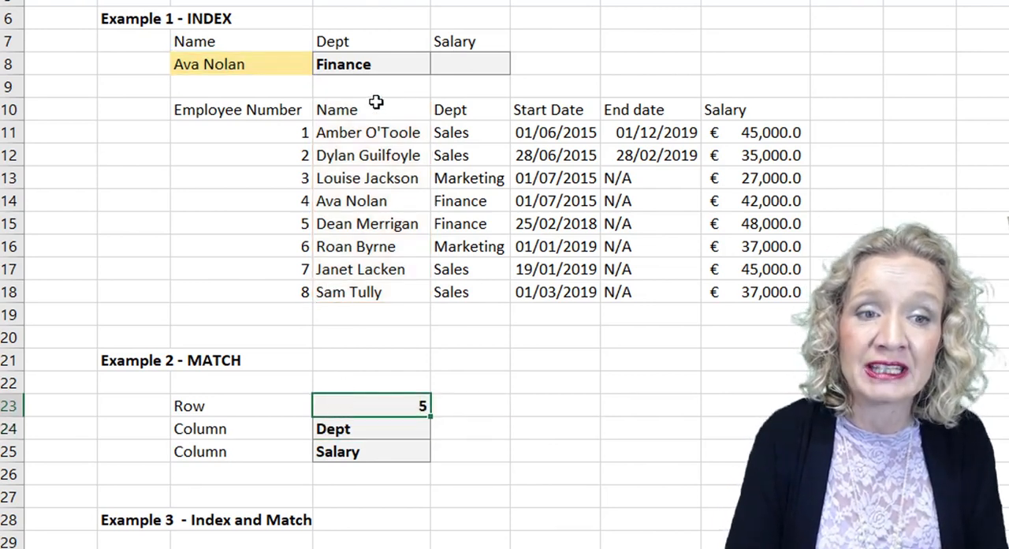
pyautogui.moveTo(377, 110); pyautogui.dragTo(355, 201)
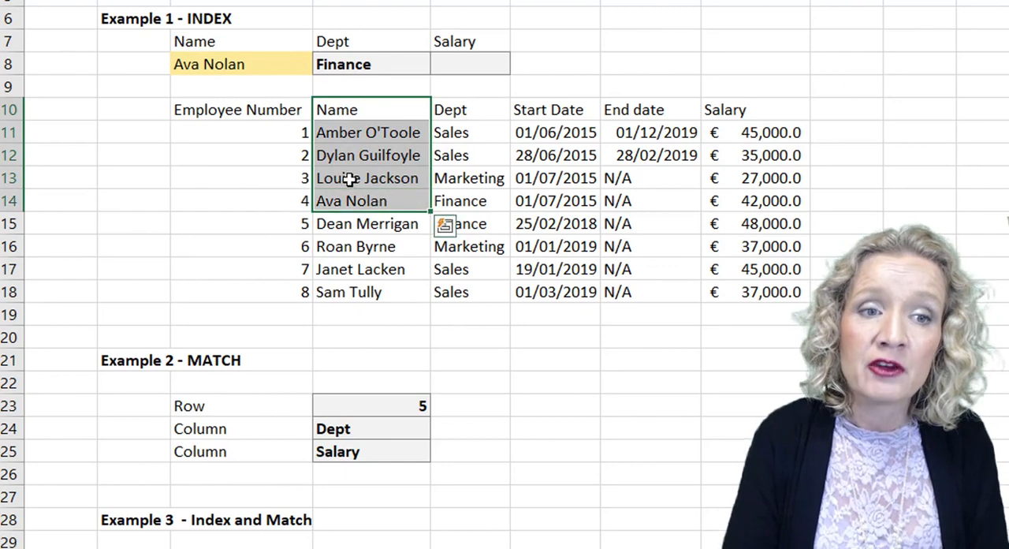
pyautogui.click(257, 70)
pyautogui.click(323, 66)
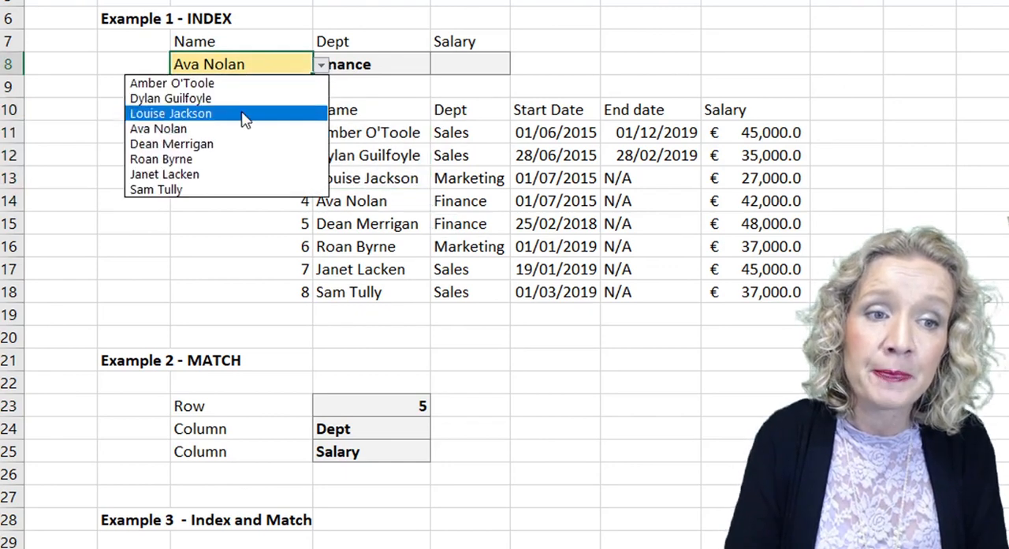
pyautogui.click(306, 111)
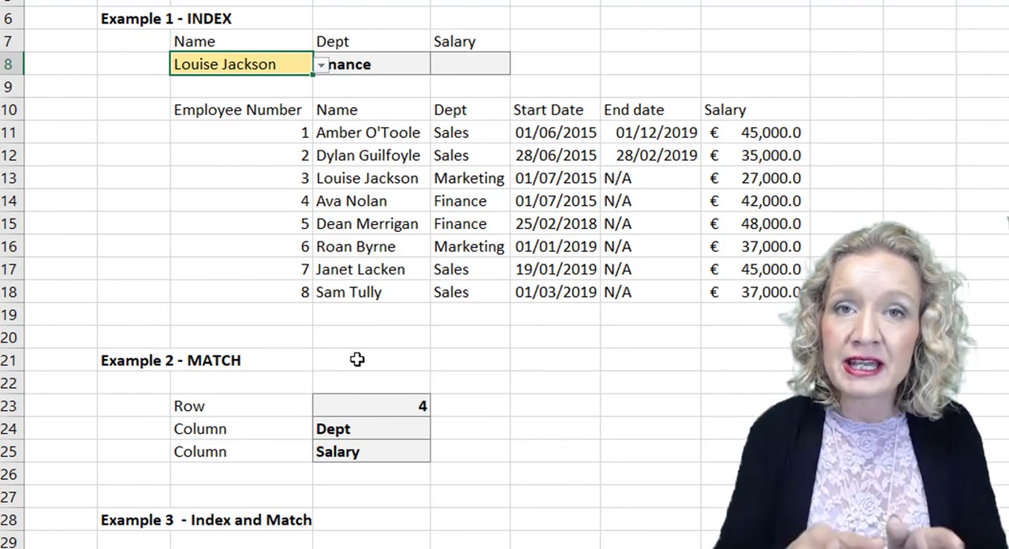
# Begin a MATCH formula in D24 with the Dept label in D7 as the lookup value.
pyautogui.click(350, 433)
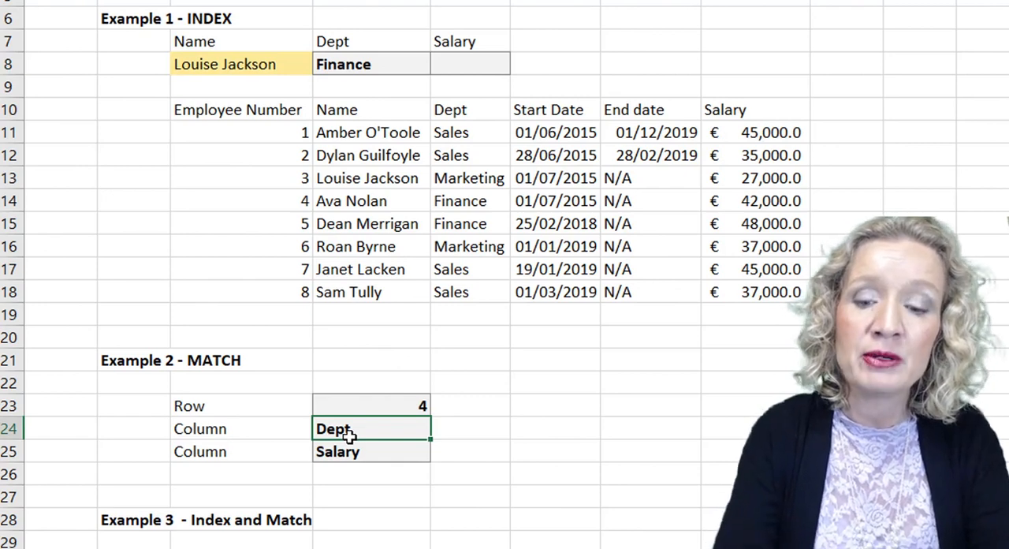
pyautogui.click(320, 110)
pyautogui.moveTo(664, 92); pyautogui.dragTo(757, 100)
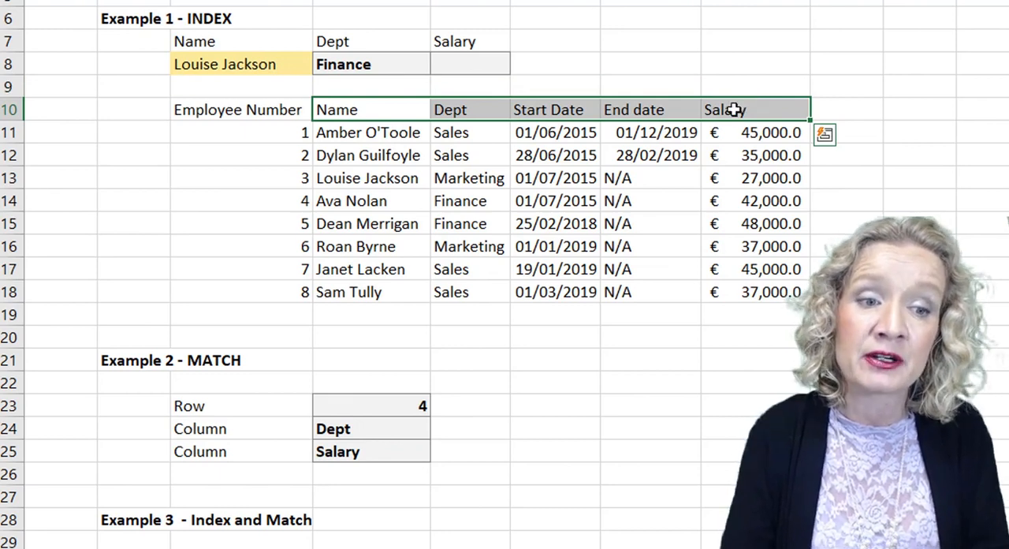
pyautogui.click(386, 426)
pyautogui.write('=mat')
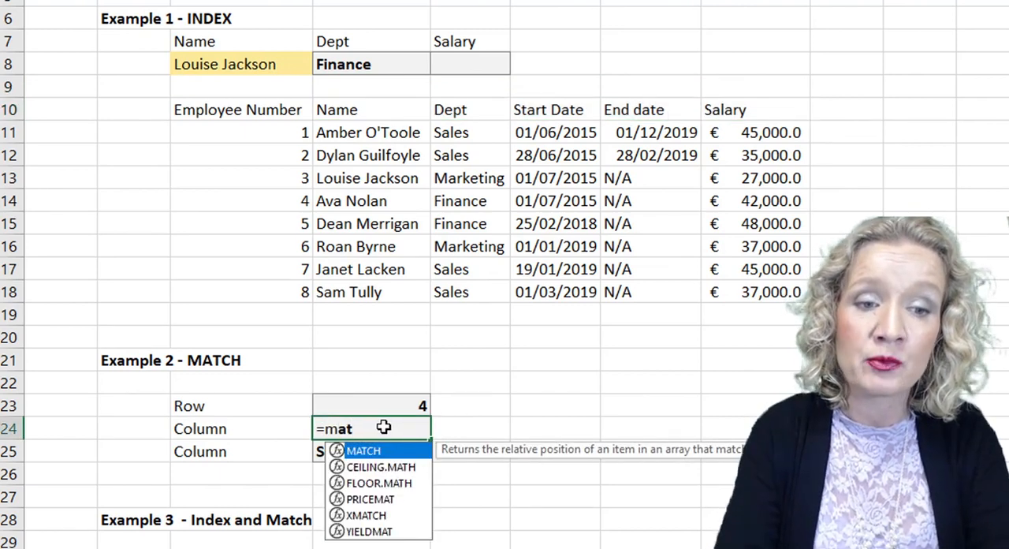
pyautogui.press('Tab')
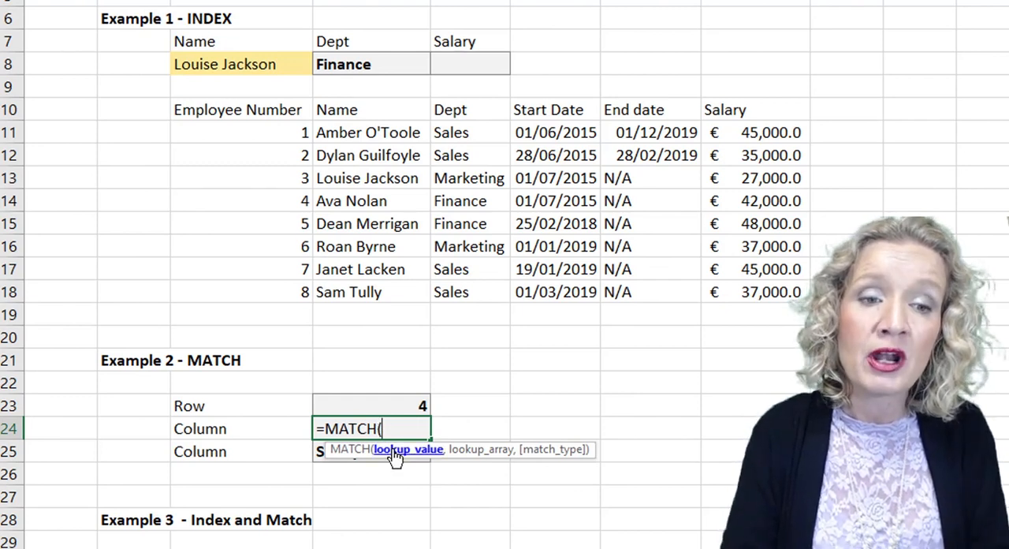
pyautogui.click(335, 37)
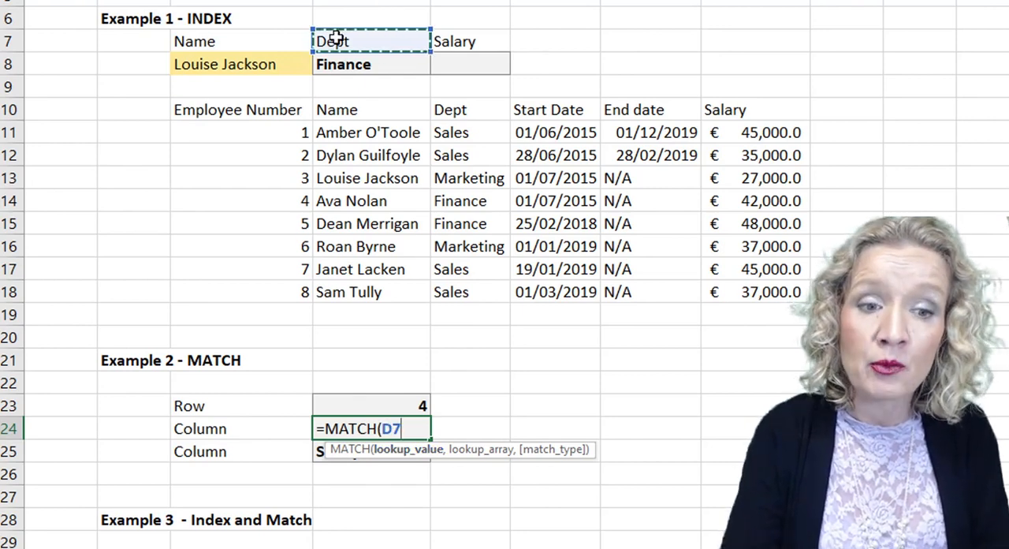
pyautogui.write(',')
# Complete the MATCH formula in D24 with lookup array D10:H10 and match type 0 for an exact match.
pyautogui.moveTo(335, 110); pyautogui.dragTo(727, 113)
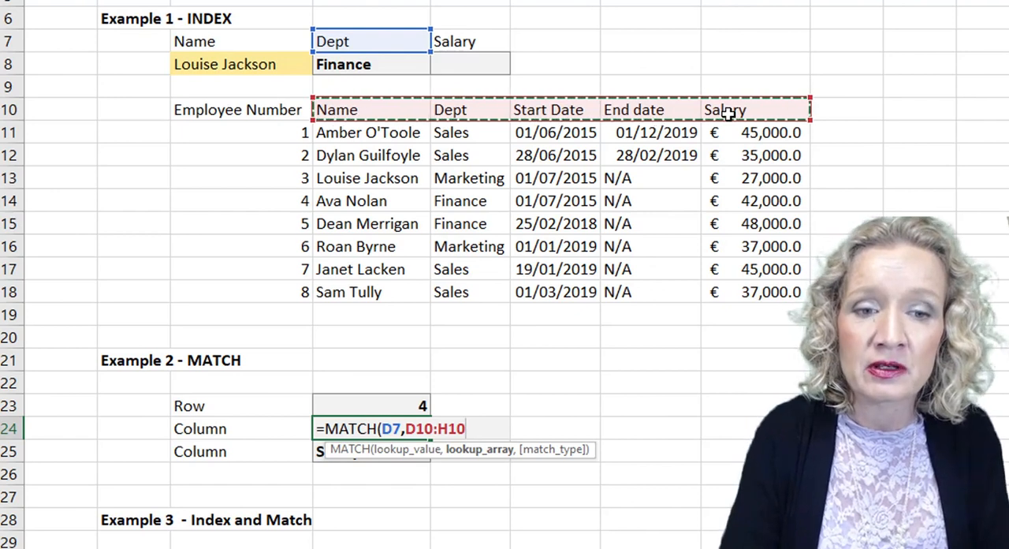
pyautogui.write(',')
pyautogui.press('Down')
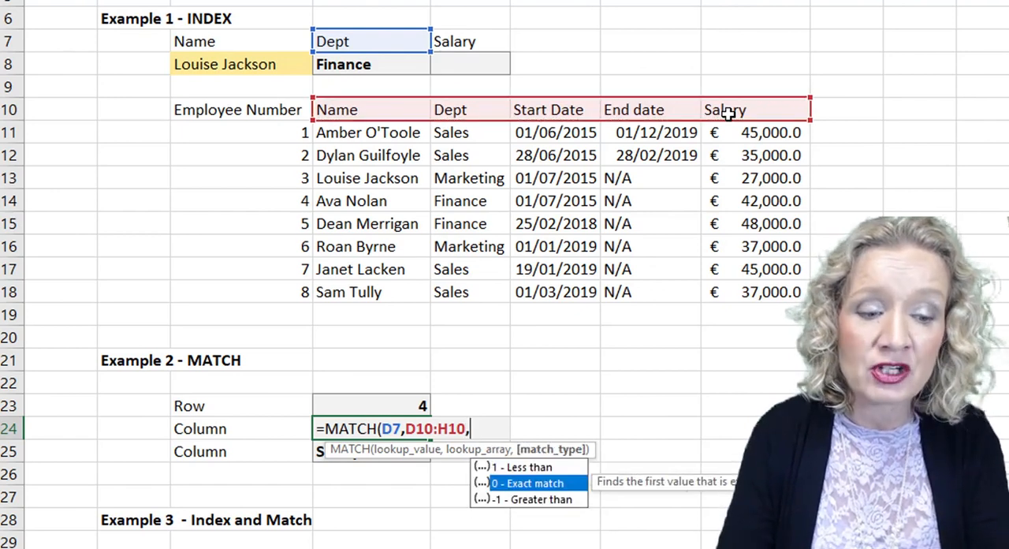
pyautogui.press('Tab')
pyautogui.write(')')
pyautogui.press('Return')
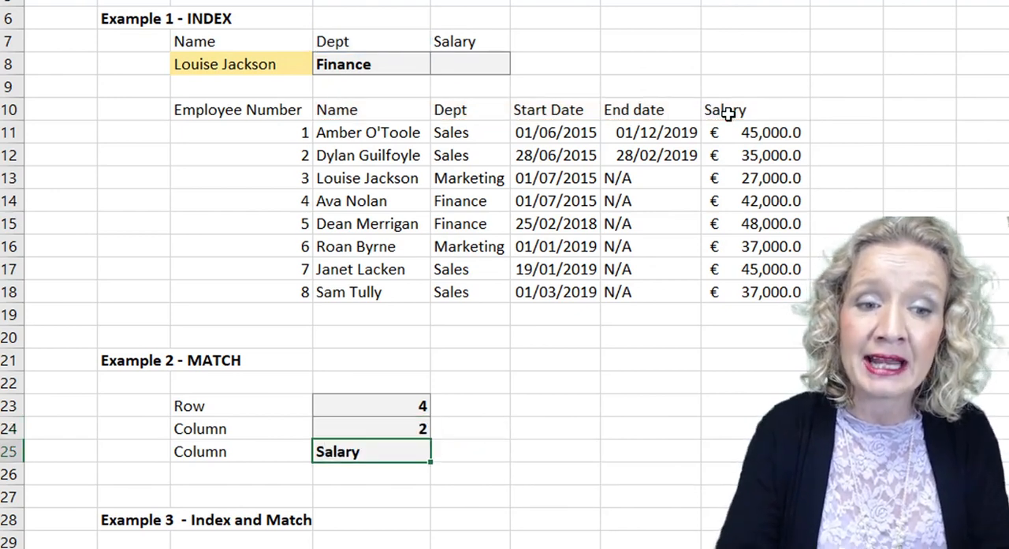
# Check the column position in D24 against the Dept label in D7 and the Dept header in E10.
pyautogui.click(329, 424)
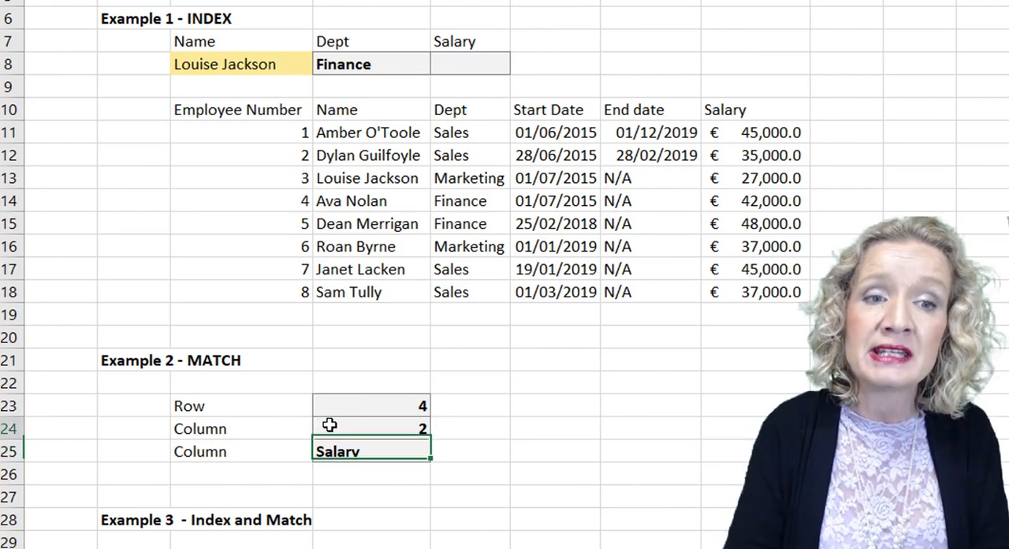
pyautogui.click(352, 41)
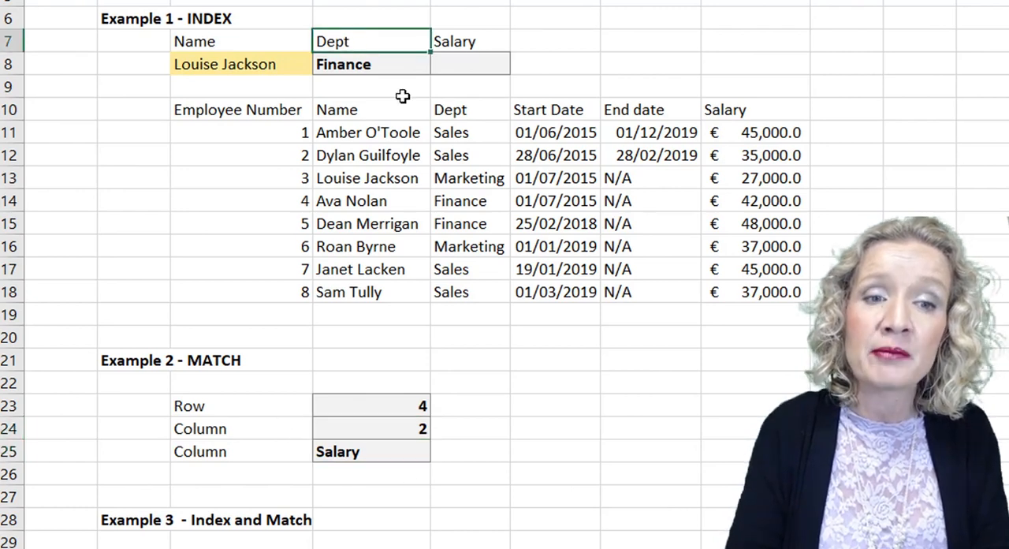
pyautogui.click(445, 110)
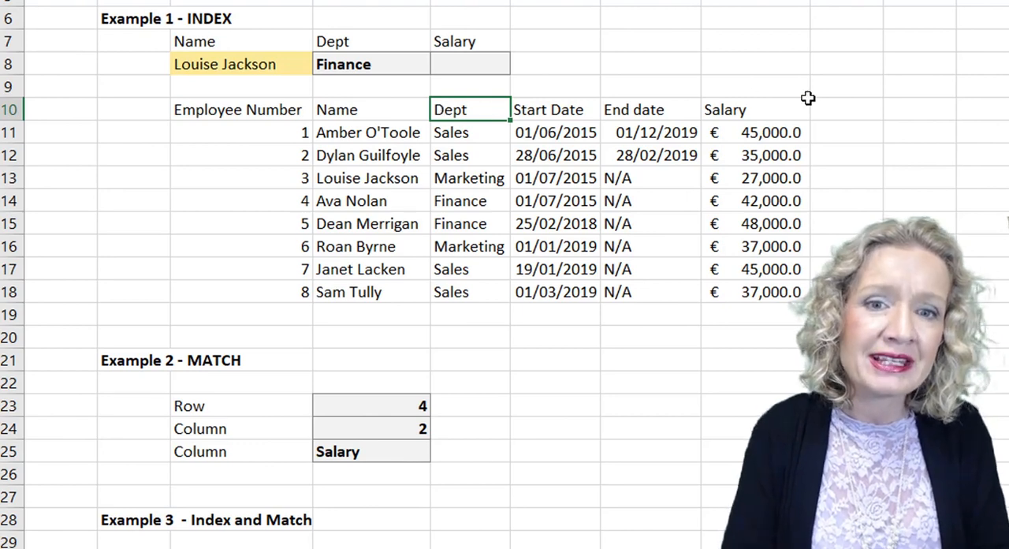
# Begin a MATCH formula in D25 with the Salary label in E7 as the lookup value.
pyautogui.click(773, 105)
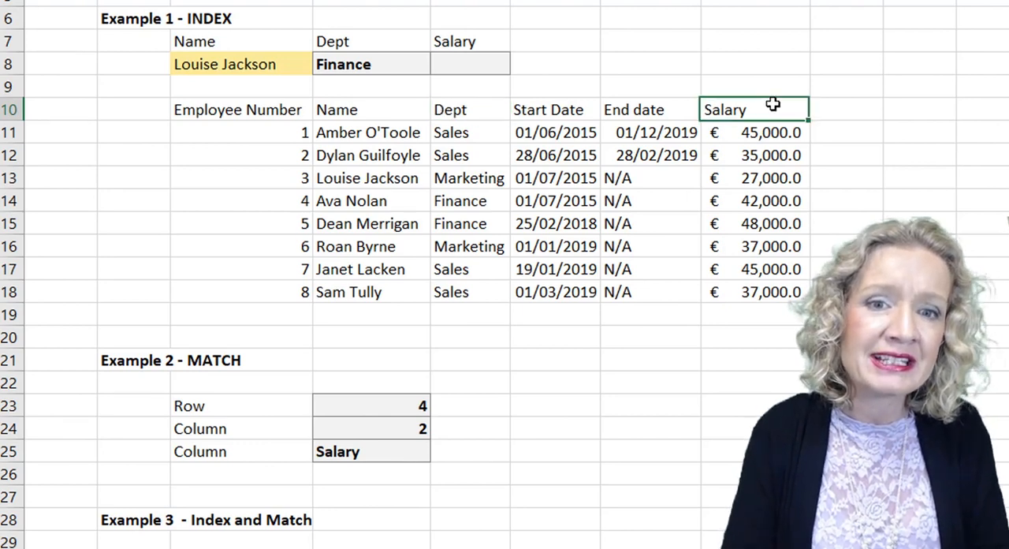
pyautogui.click(359, 451)
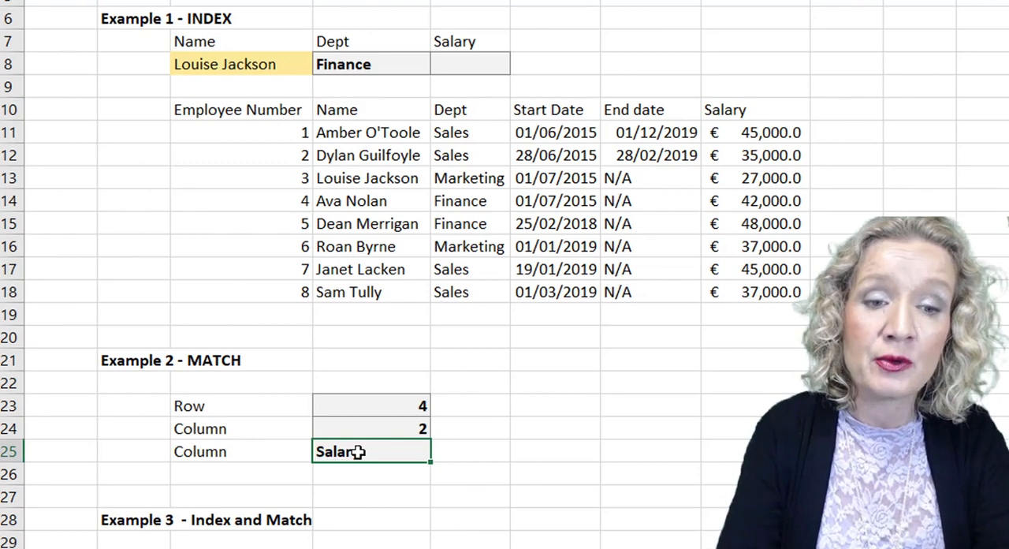
pyautogui.write('matc')
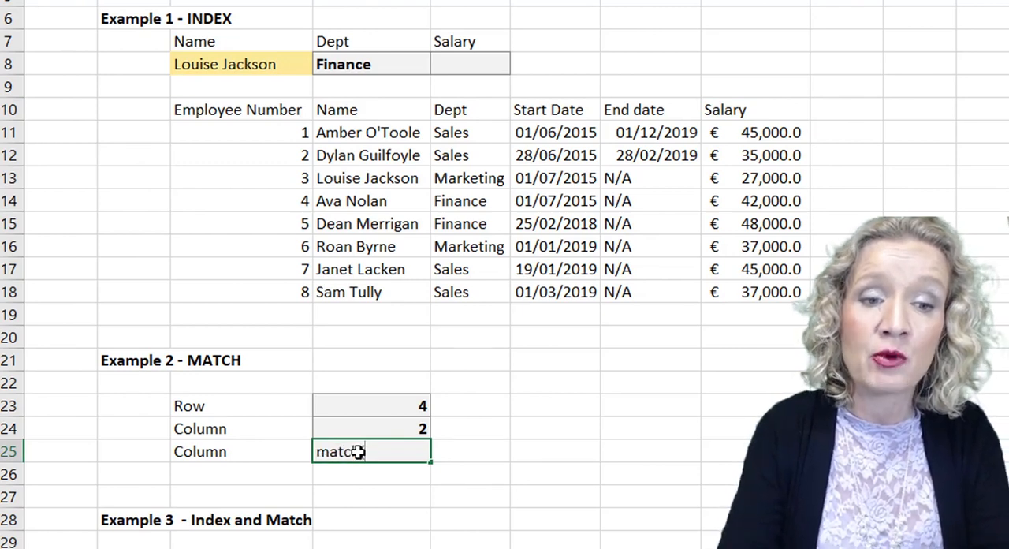
pyautogui.press('BackSpace')
pyautogui.press('BackSpace')
pyautogui.press('BackSpace')
pyautogui.press('BackSpace')
pyautogui.write('=')
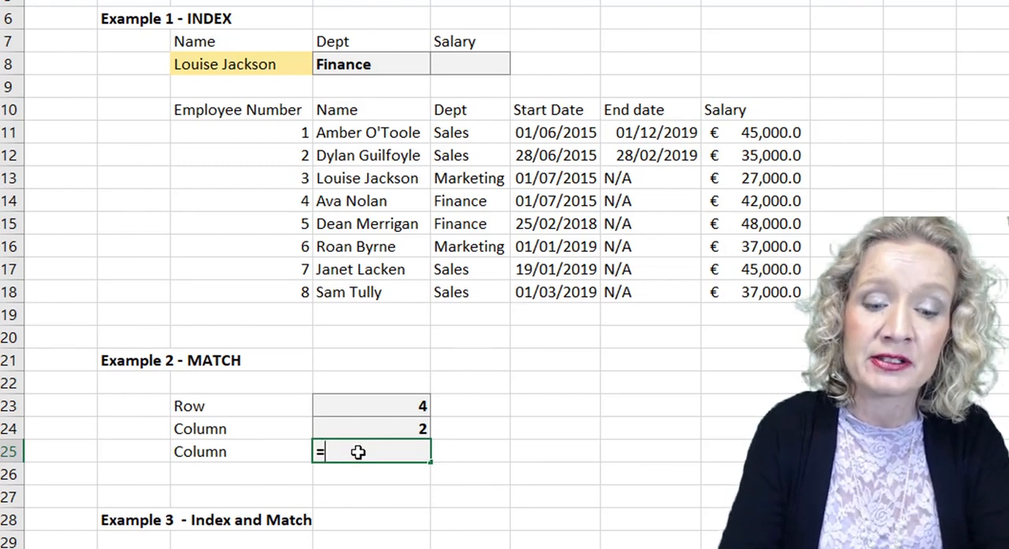
pyautogui.write('match(')
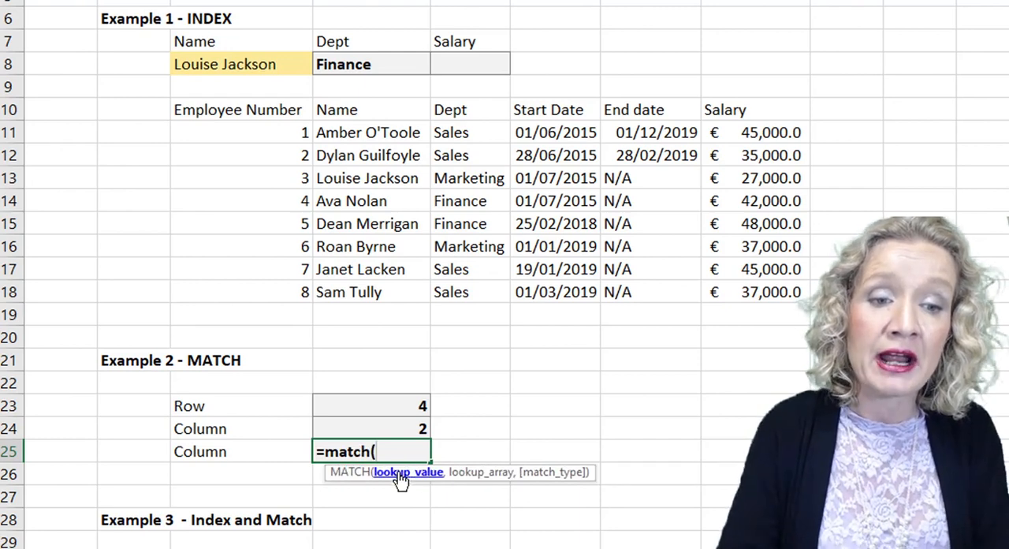
pyautogui.click(442, 37)
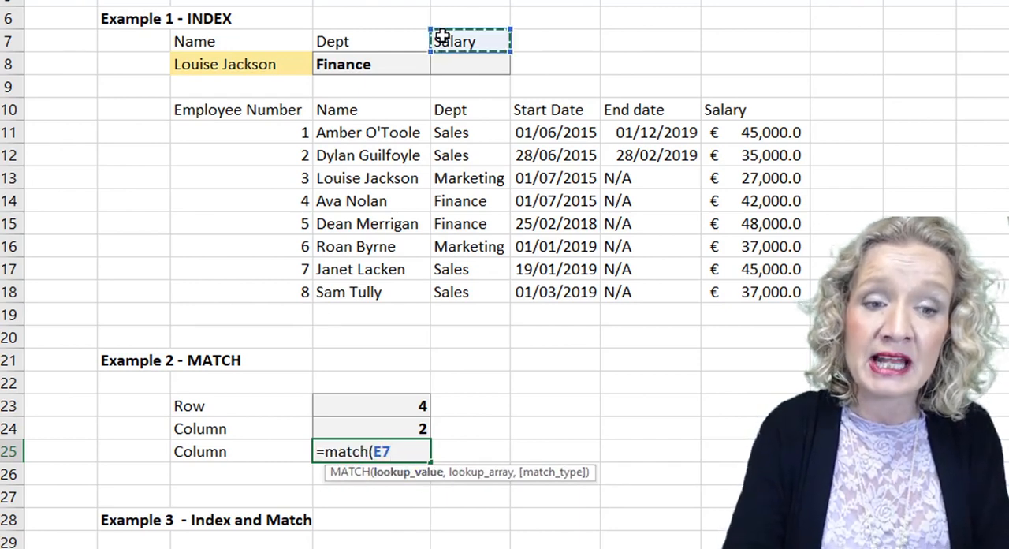
# Complete the MATCH formula in D25 with lookup array D10:H10 and match type 0.
pyautogui.write(',')
pyautogui.moveTo(347, 110); pyautogui.dragTo(758, 109)
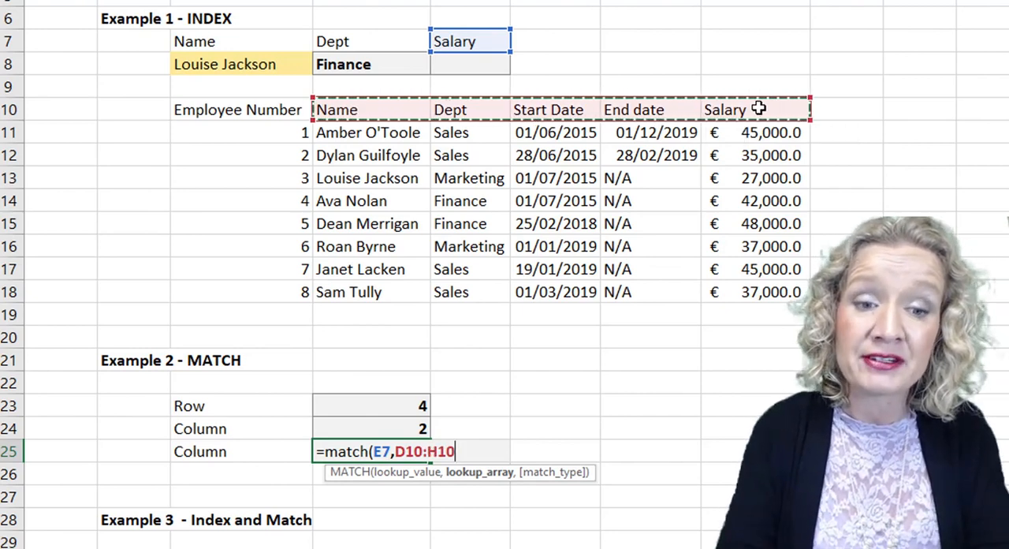
pyautogui.write(',0')
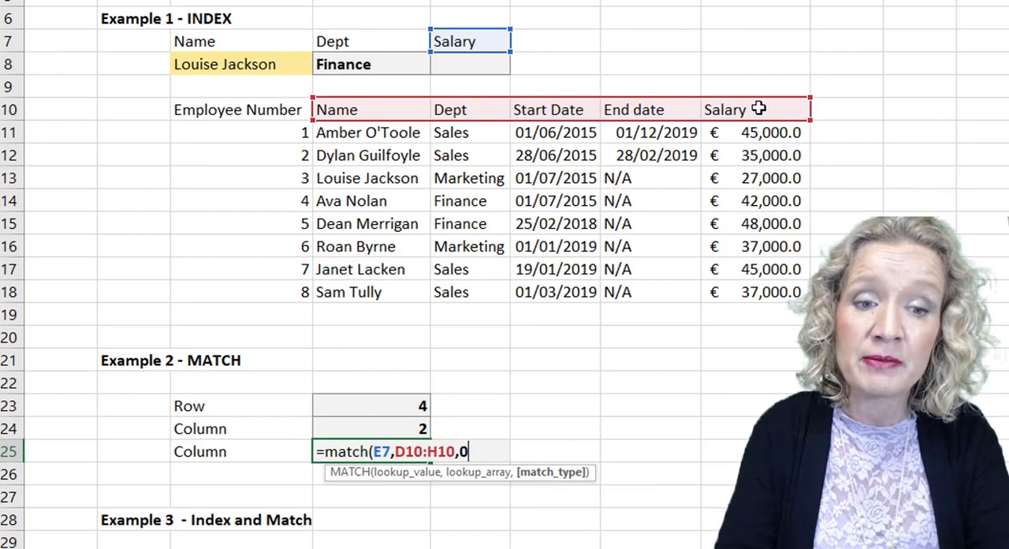
pyautogui.press('Return')
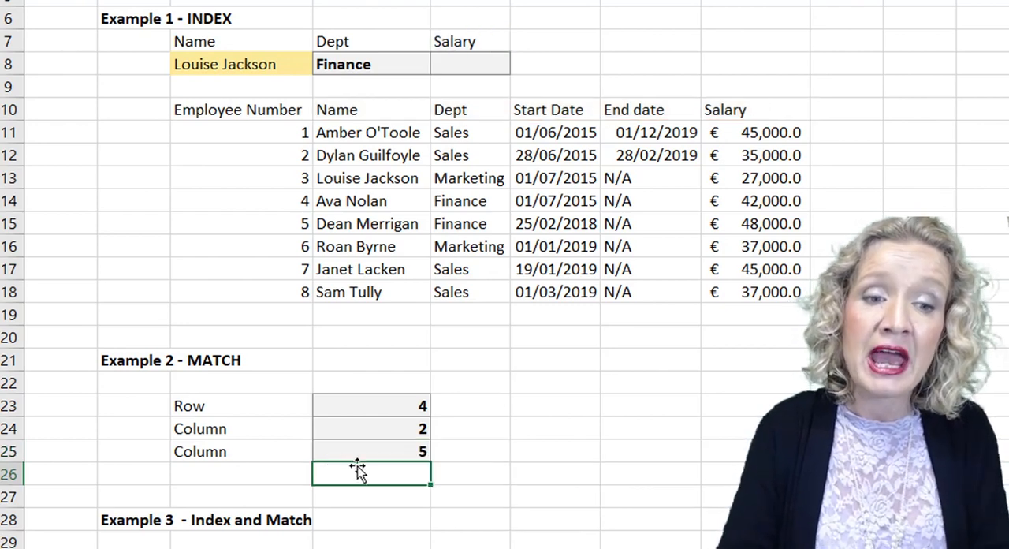
pyautogui.click(356, 454)
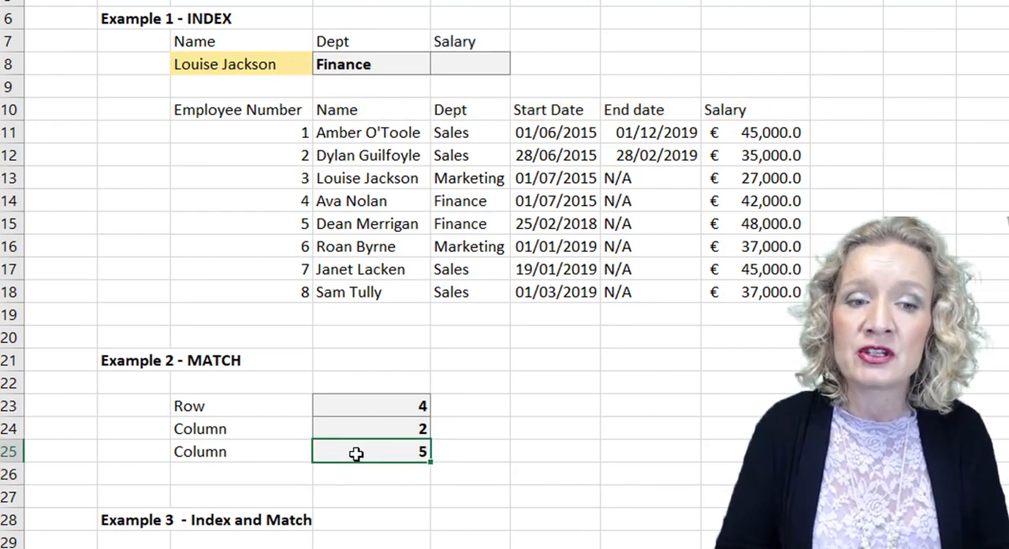
# Test the MATCH formulas by choosing the second listed employee in C8.
pyautogui.click(243, 62)
pyautogui.click(318, 65)
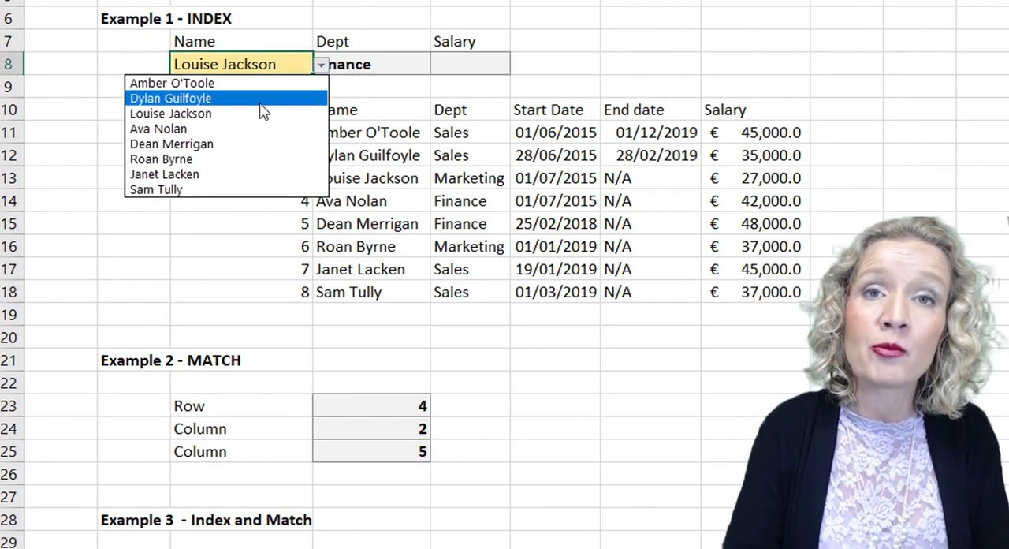
pyautogui.click(261, 99)
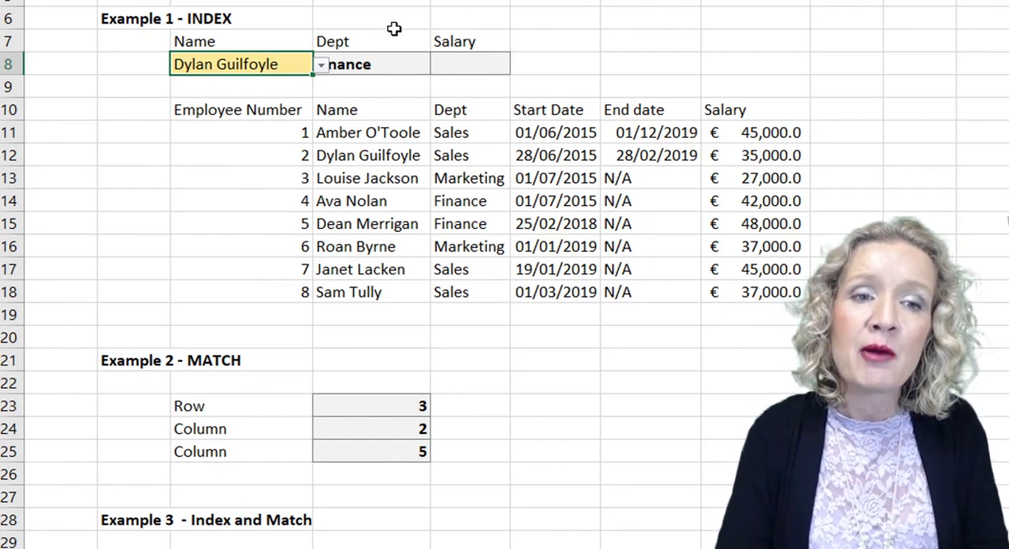
# Edit the INDEX formula in D8 to use array D10:H18, removing the fixed row and column numbers.
pyautogui.click(371, 64)
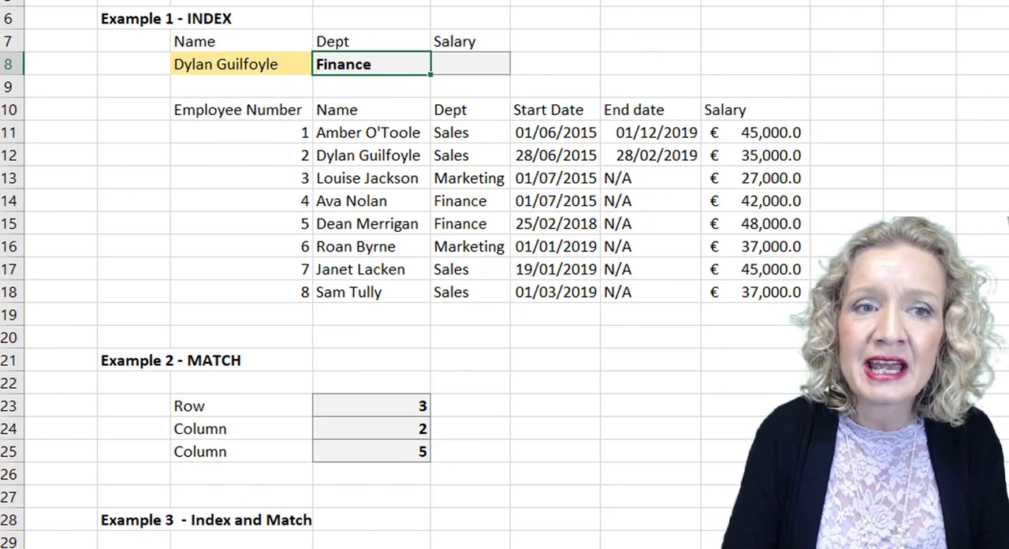
pyautogui.press('F2')
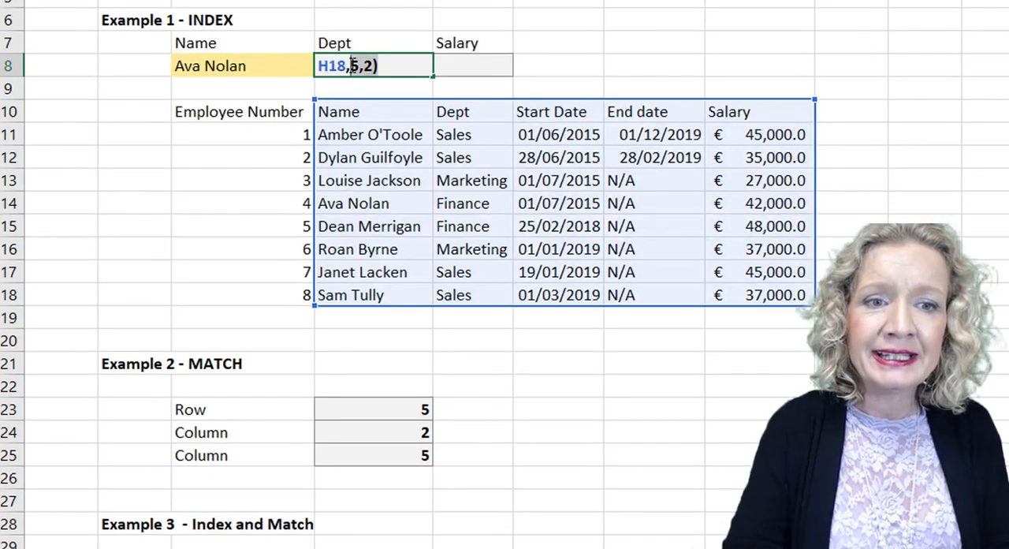
pyautogui.press('BackSpace')
pyautogui.press('BackSpace')
pyautogui.press('BackSpace')
pyautogui.press('BackSpace')
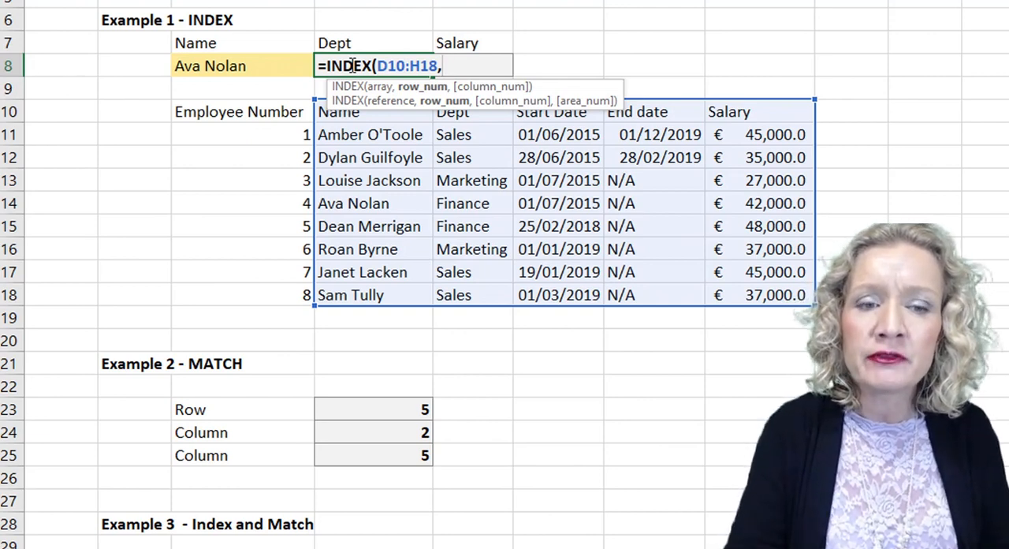
# Complete the INDEX formula in D8 with D23 as the row number and D24 as the column number.
pyautogui.click(381, 408)
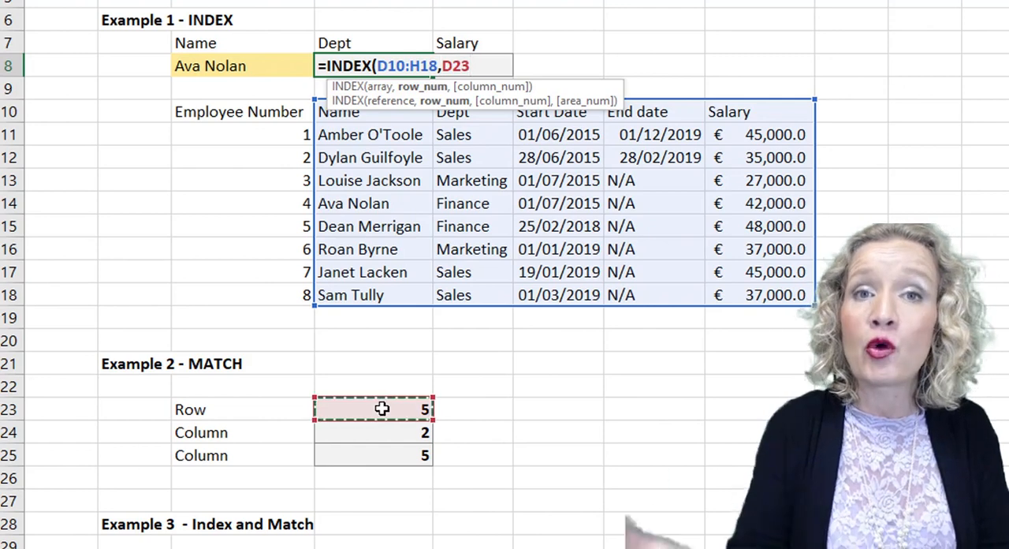
pyautogui.write(',')
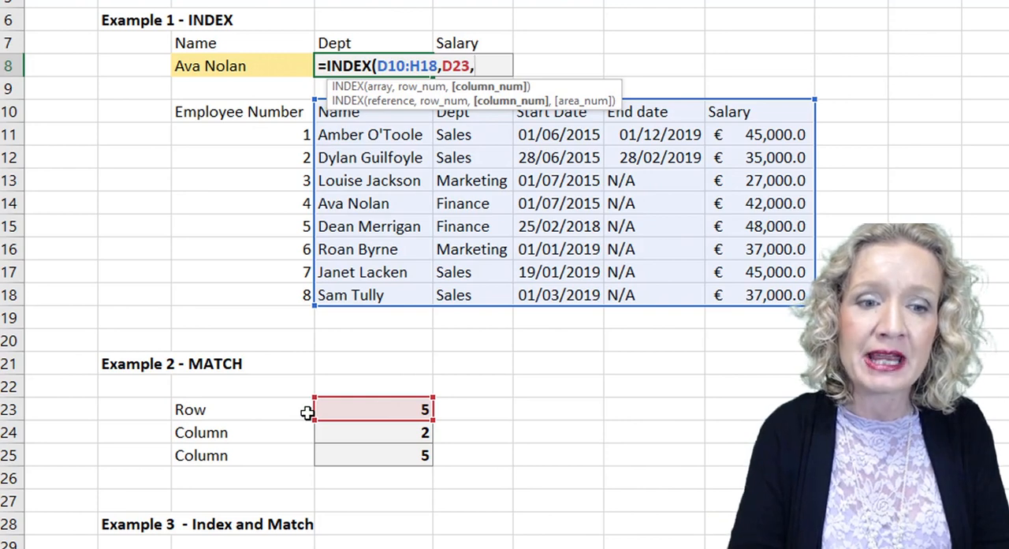
pyautogui.click(386, 434)
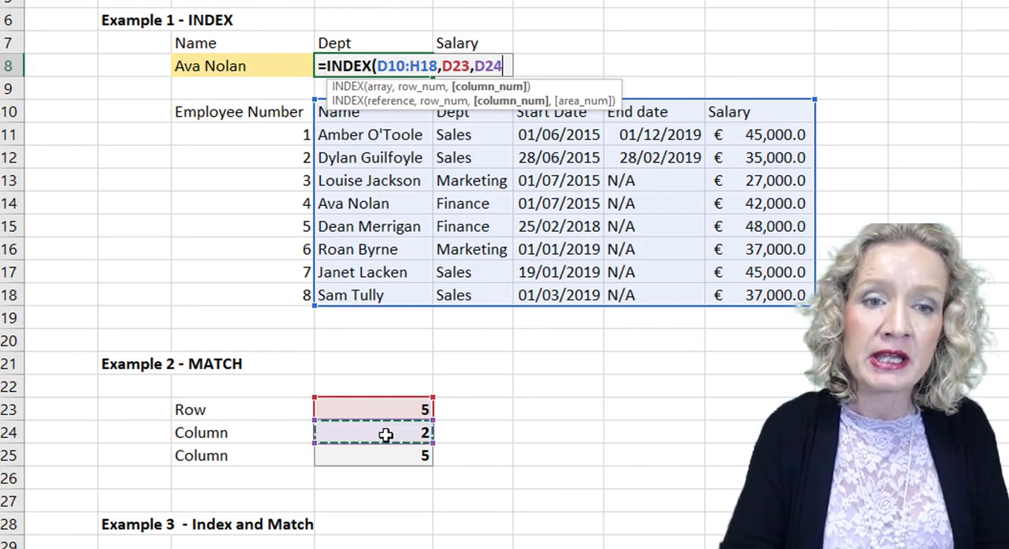
pyautogui.write(')')
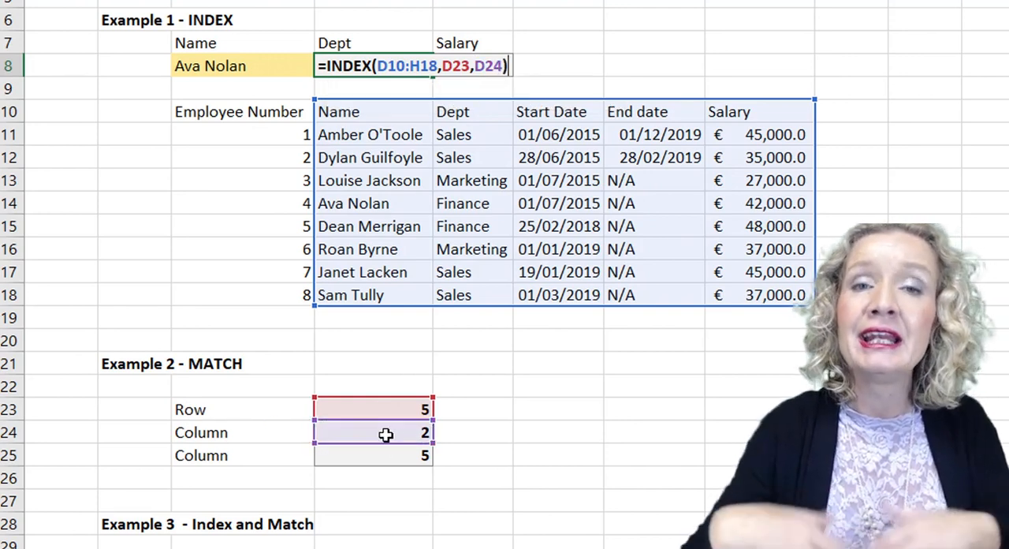
pyautogui.press('Return')
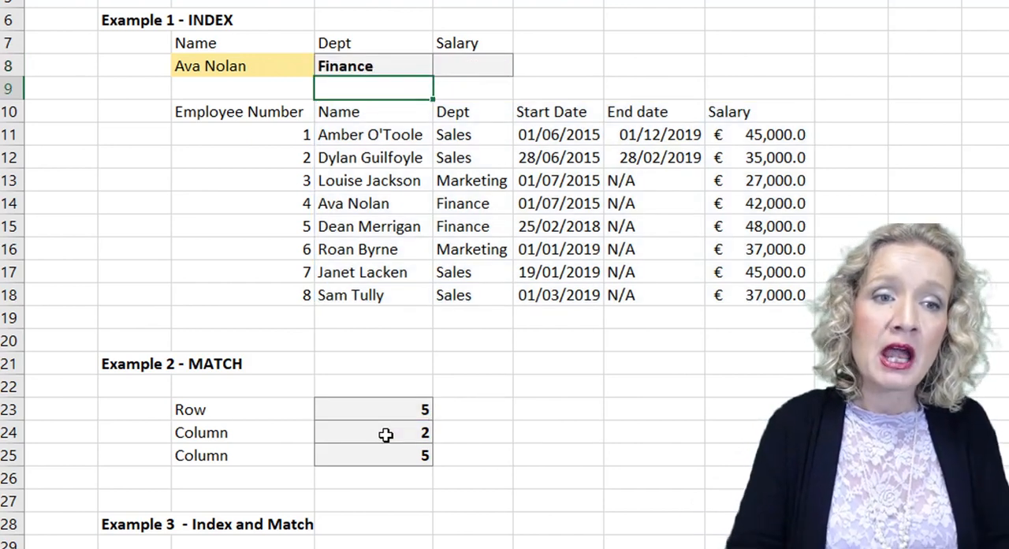
# Choose the second listed employee in C8 and check the department result against the row and column numbers in D23 and D24.
pyautogui.click(221, 66)
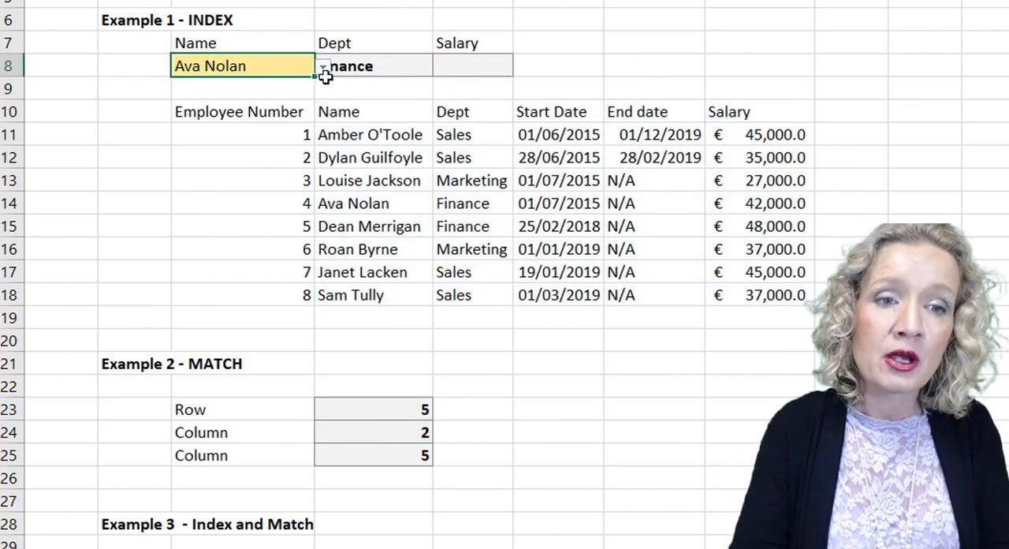
pyautogui.click(324, 67)
pyautogui.click(244, 100)
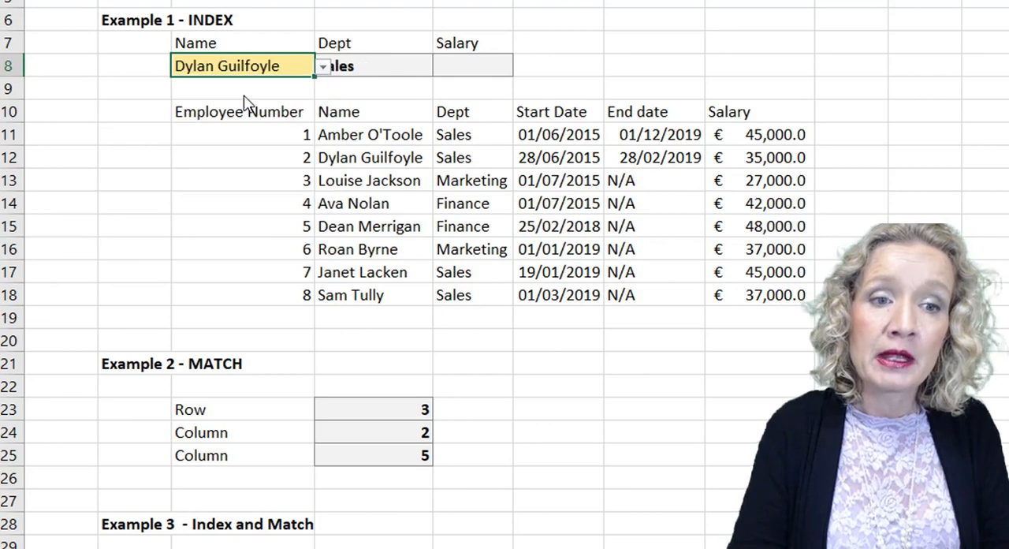
pyautogui.click(374, 404)
pyautogui.click(376, 432)
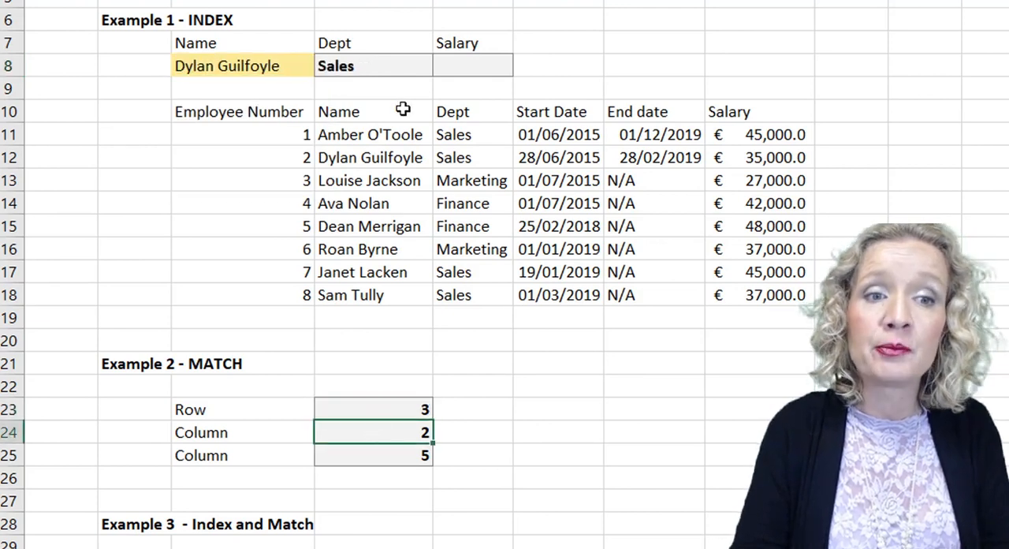
# Remove the D23 and D24 references from the INDEX formula in D8, keeping the array D10:H18.
pyautogui.click(373, 69)
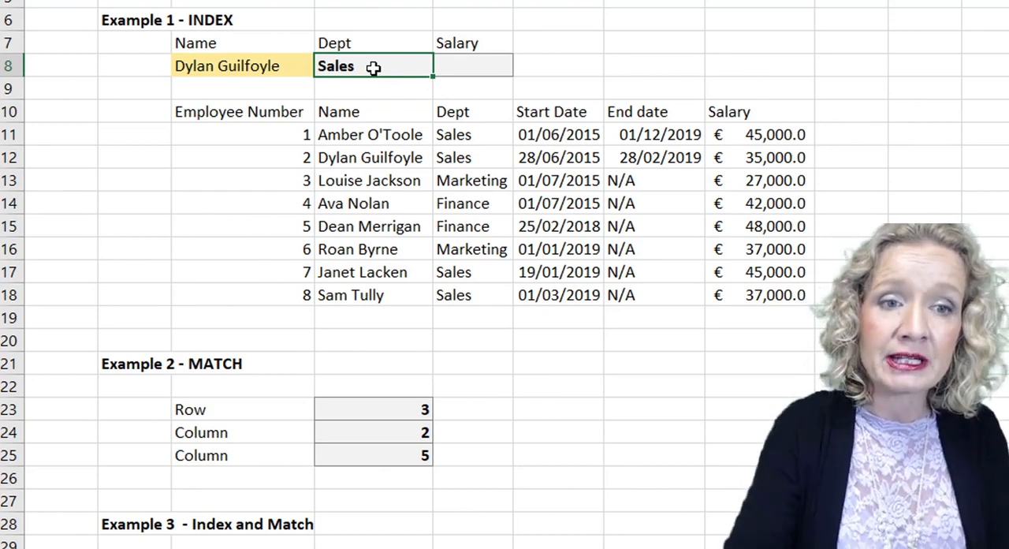
pyautogui.press('F2')
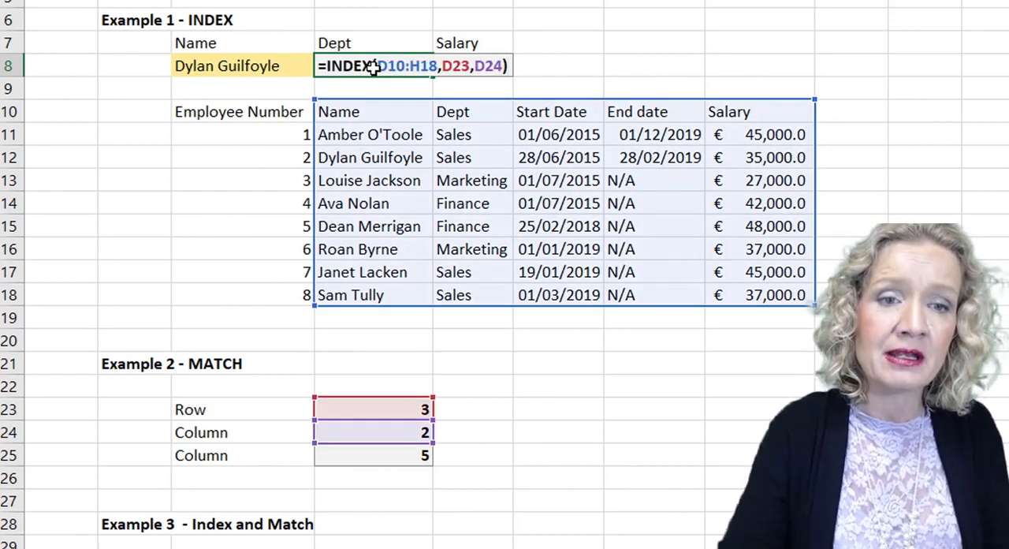
pyautogui.press('BackSpace')
pyautogui.press('BackSpace')
pyautogui.press('BackSpace')
pyautogui.press('BackSpace')
pyautogui.press('BackSpace')
pyautogui.press('BackSpace')
pyautogui.press('BackSpace')
pyautogui.press('BackSpace')
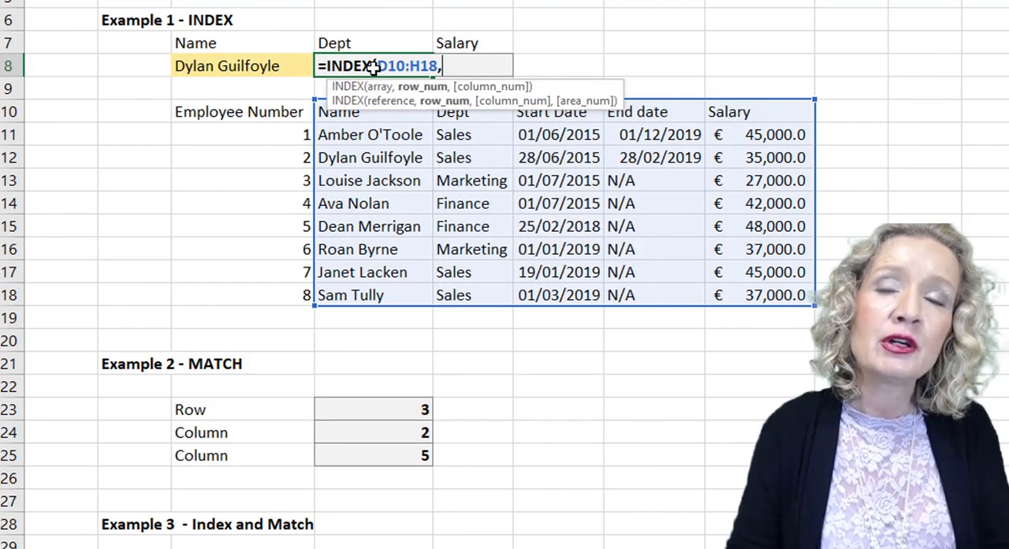
# Nest a MATCH as the row number in D8's INDEX formula, with lookup value C8, lookup array D10:D18 and match type 0.
pyautogui.write('match(')
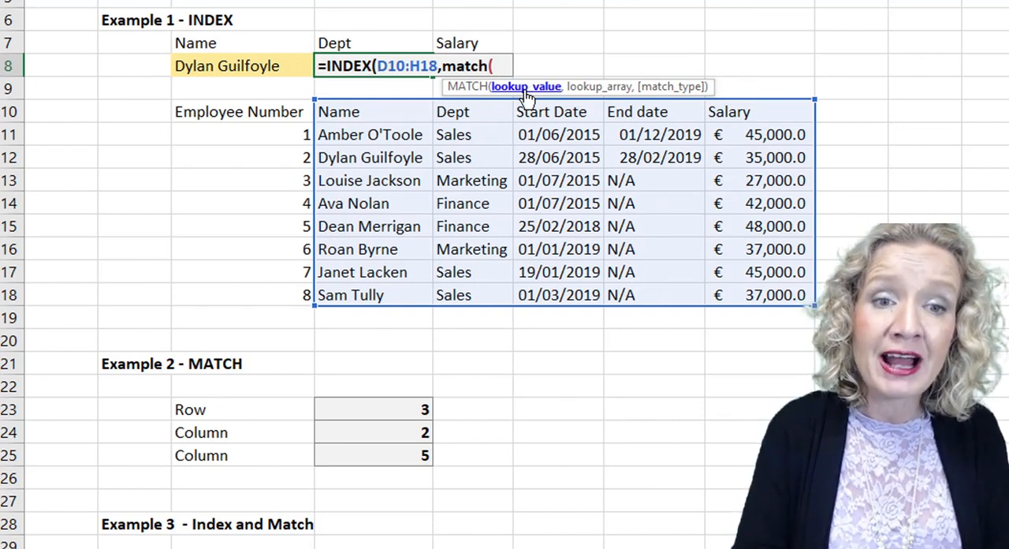
pyautogui.click(227, 68)
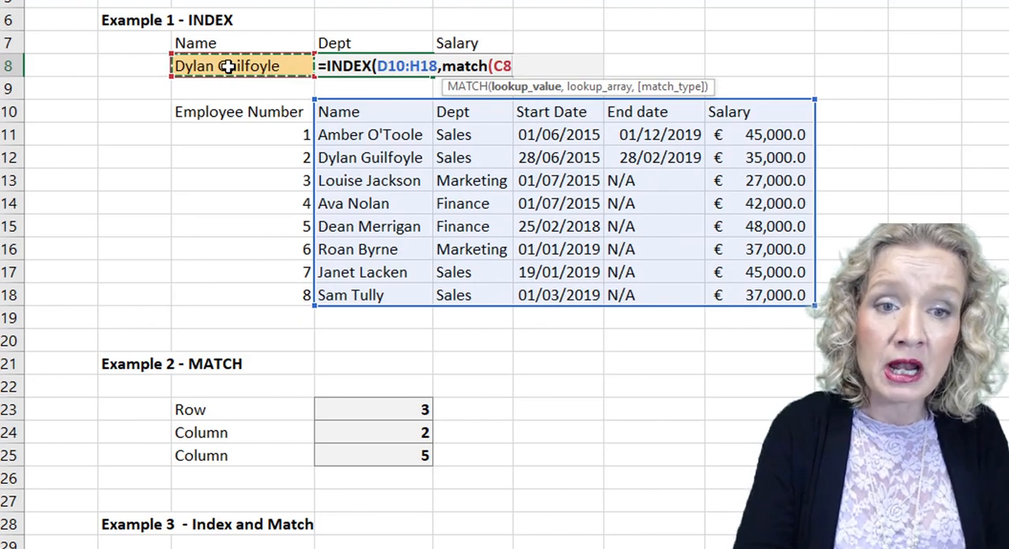
pyautogui.write(',')
pyautogui.moveTo(359, 106); pyautogui.dragTo(343, 295)
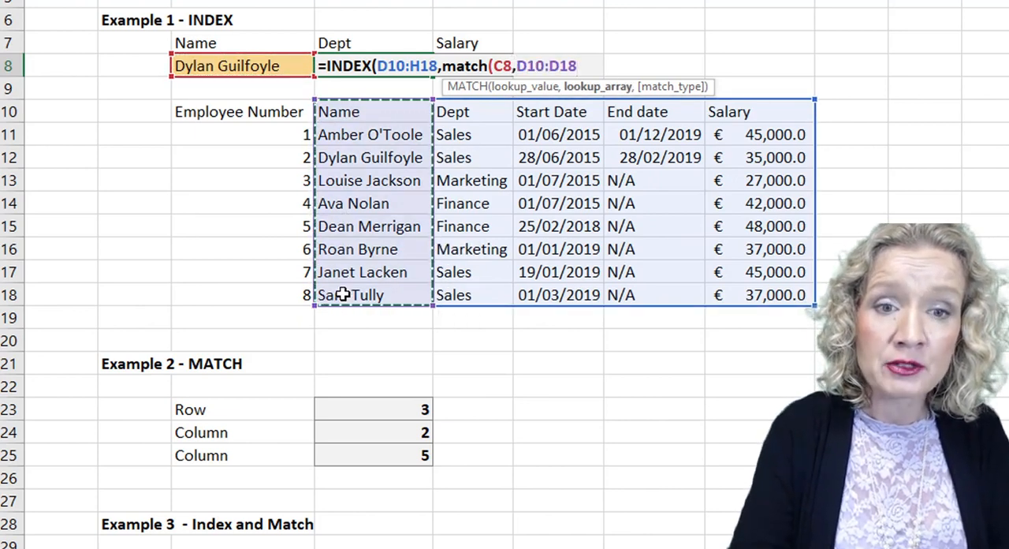
pyautogui.write(',')
pyautogui.press('Down')
pyautogui.press('Tab')
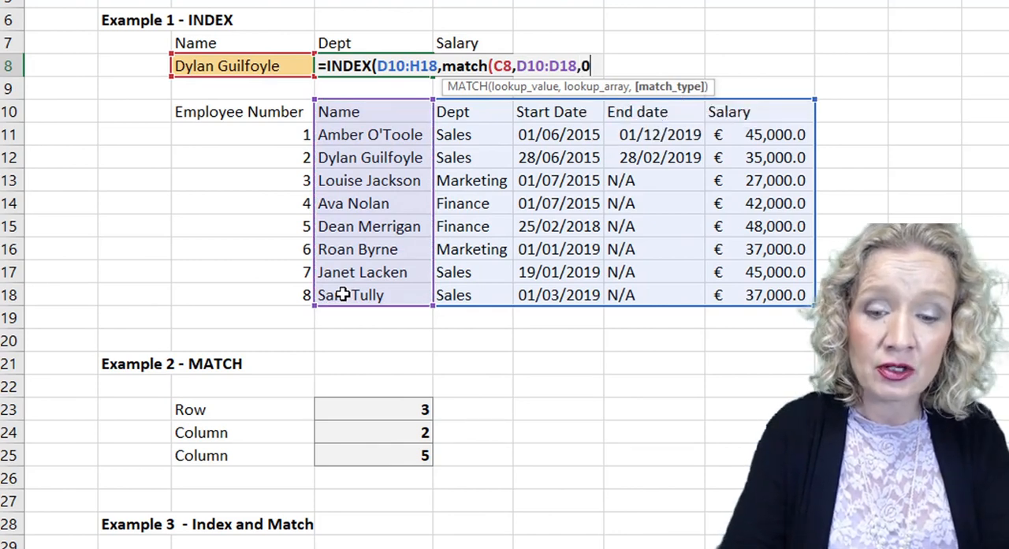
pyautogui.write('),')
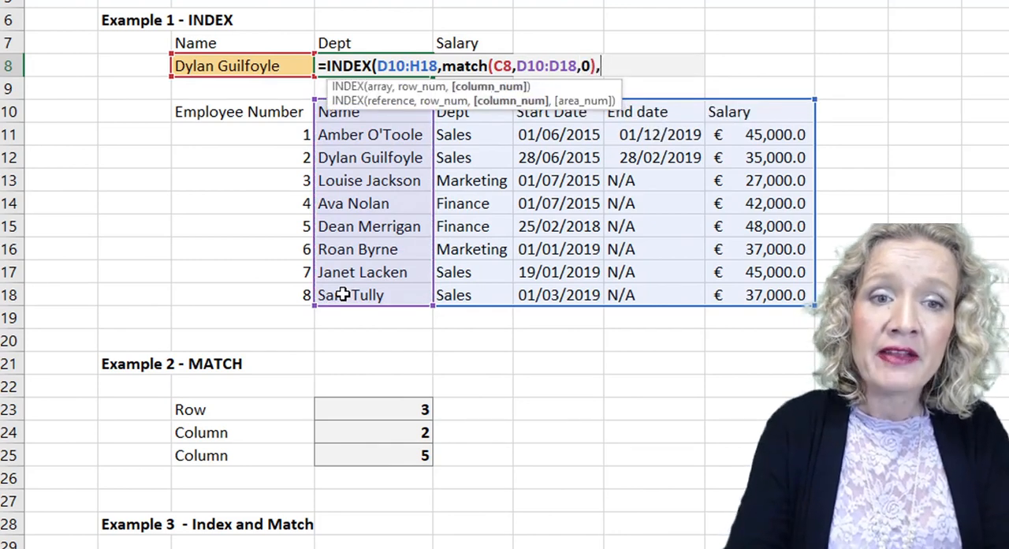
pyautogui.write('match(')
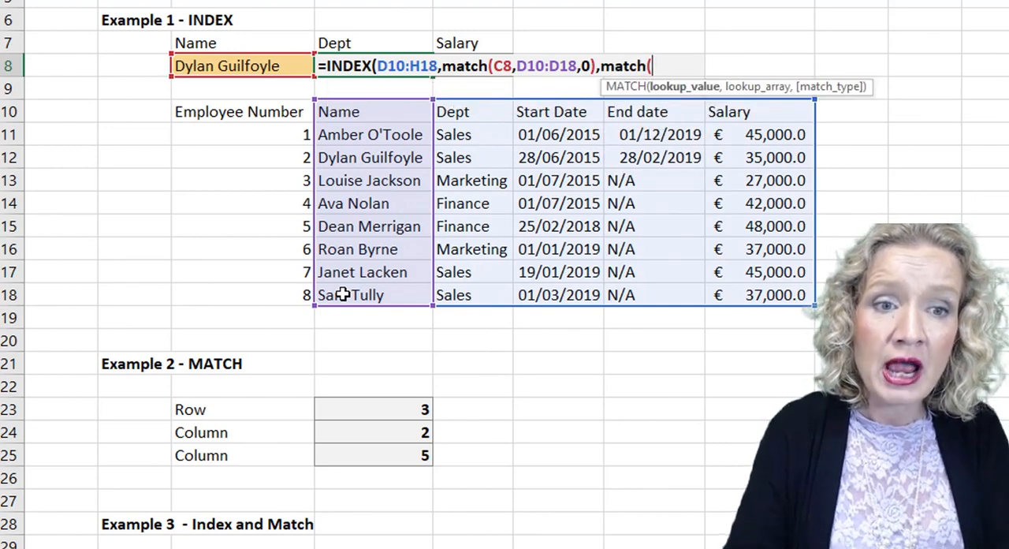
# Complete D8's INDEX formula with a MATCH as the column number, using lookup value D7, lookup array D10:H10 and match type 0.
pyautogui.click(348, 46)
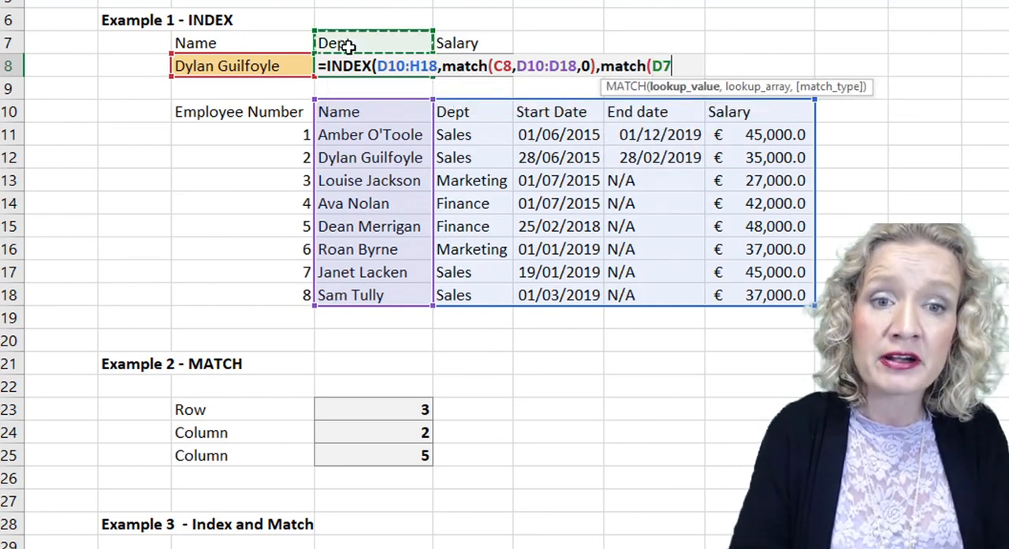
pyautogui.write(',')
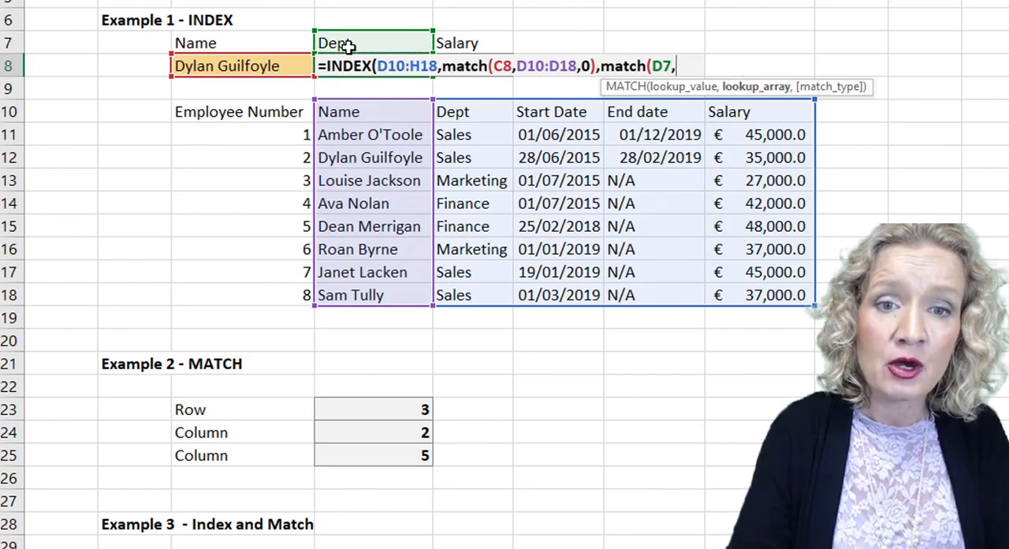
pyautogui.moveTo(351, 112); pyautogui.dragTo(763, 111)
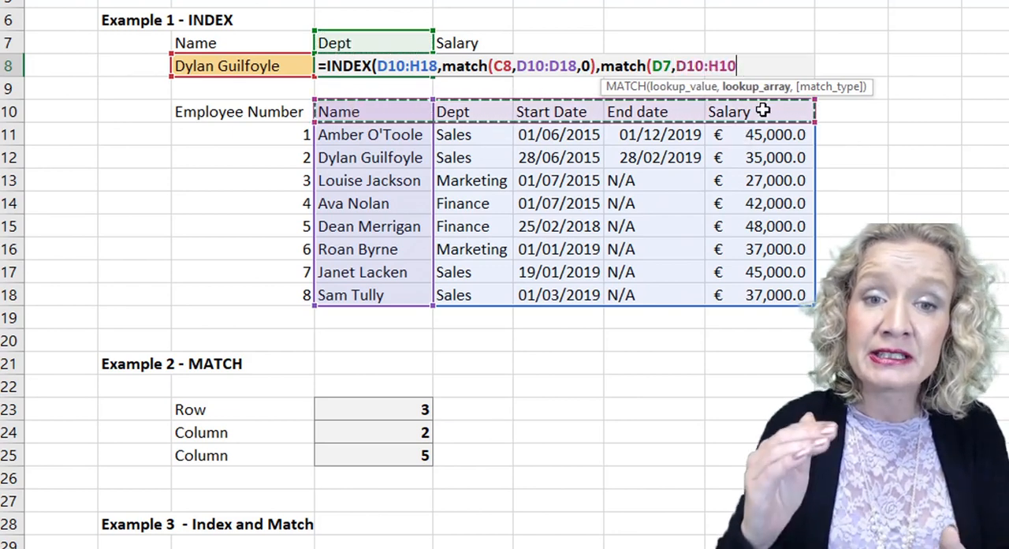
pyautogui.write(',')
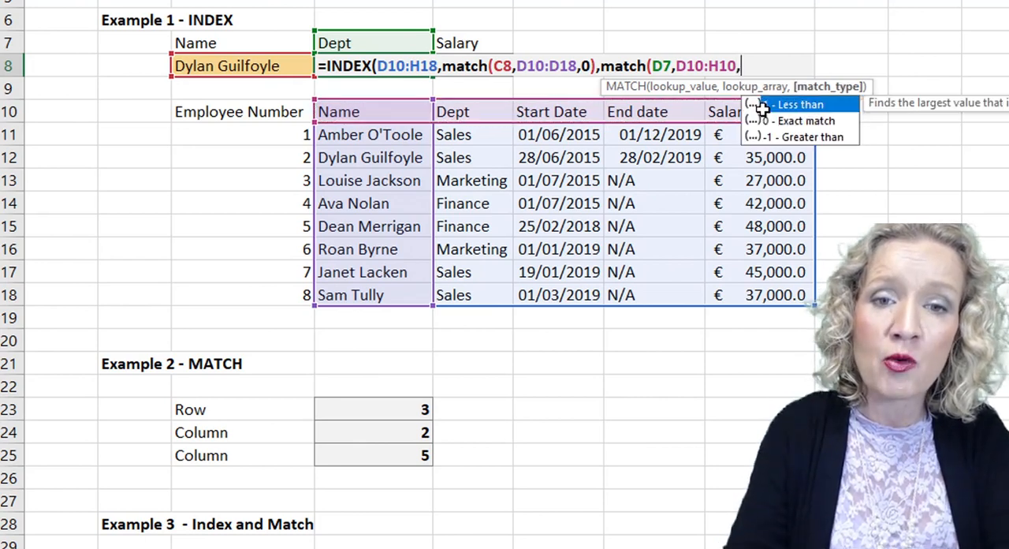
pyautogui.press('Down')
pyautogui.press('Tab')
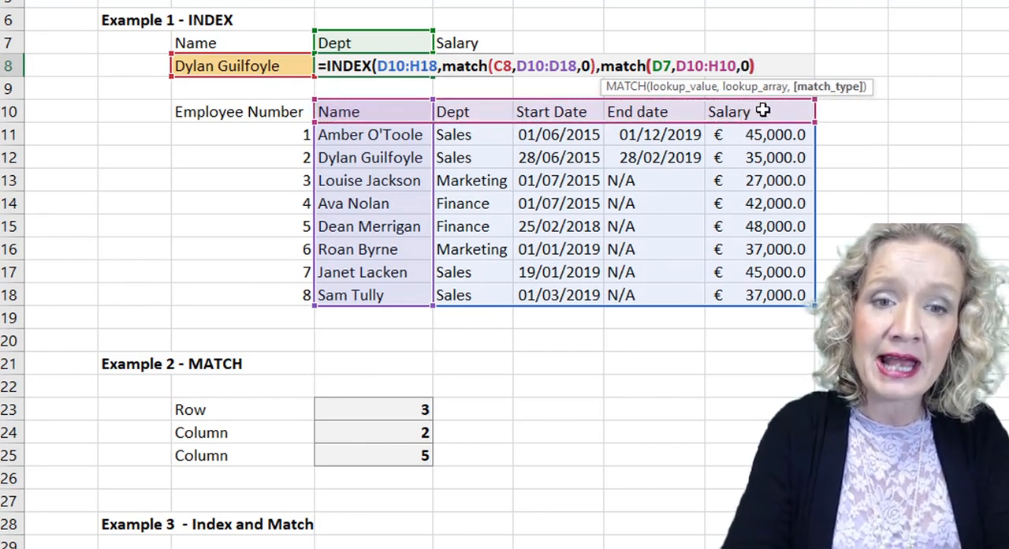
pyautogui.write('))')
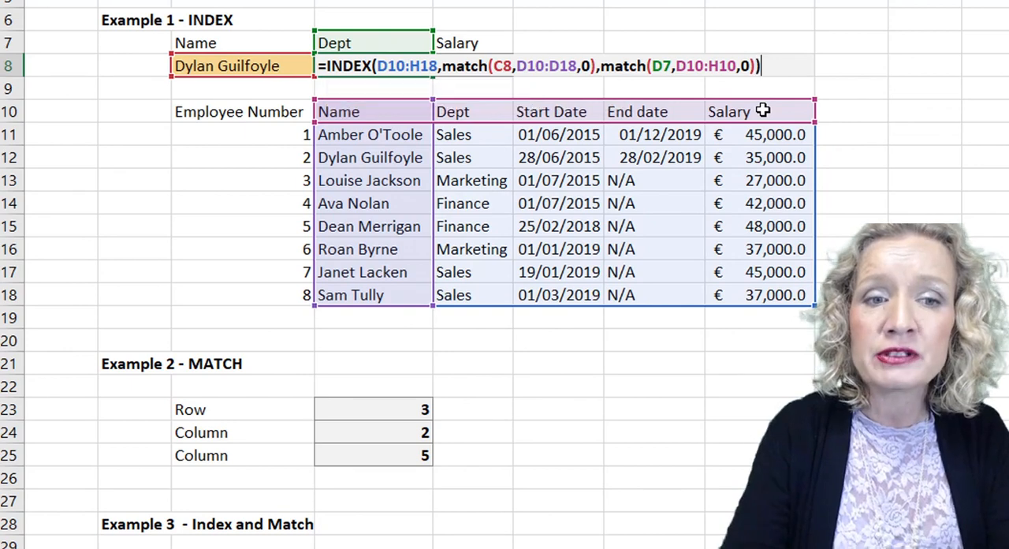
pyautogui.press('Return')
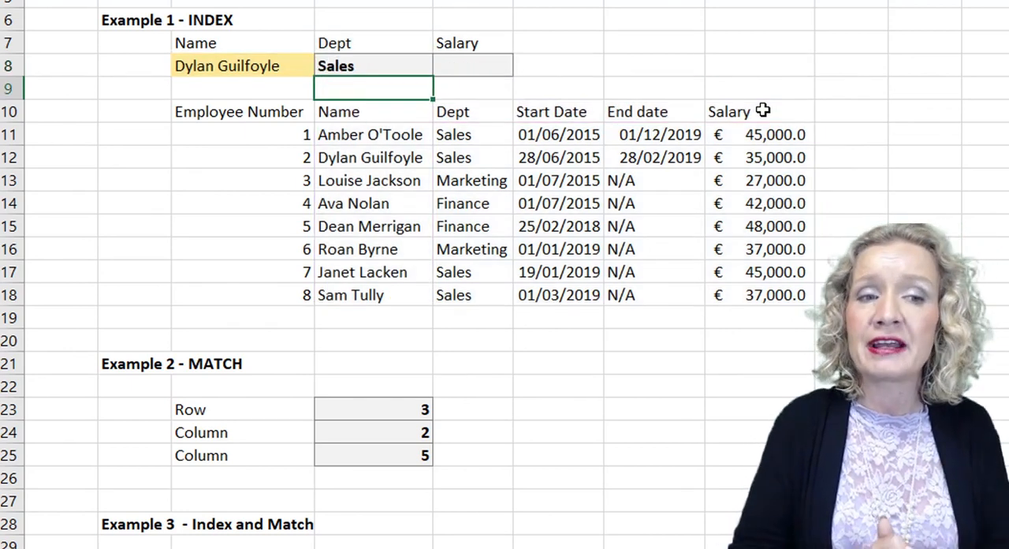
# Test the nested formula by choosing the last listed employee in C8 and compare the department with row 18 of the table.
pyautogui.click(265, 67)
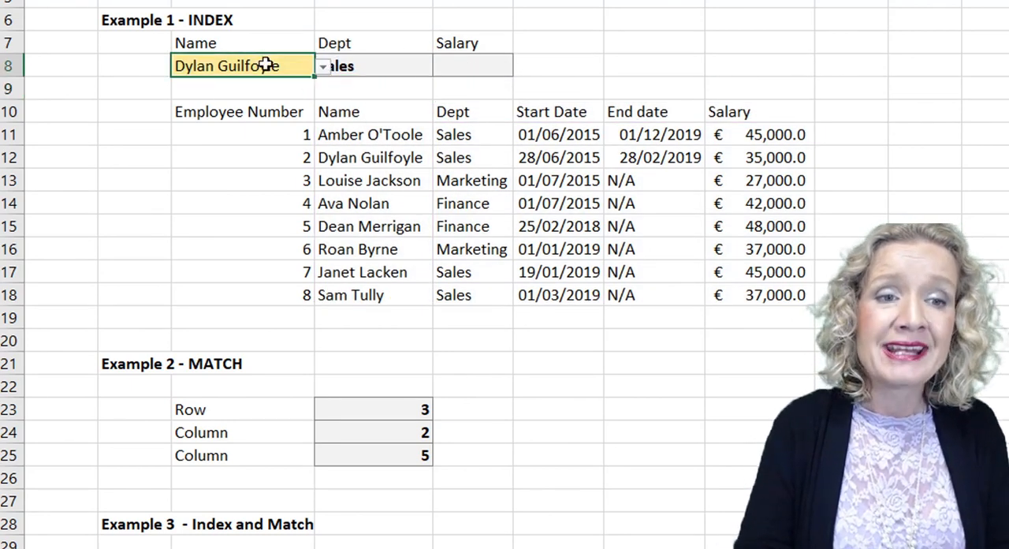
pyautogui.click(323, 67)
pyautogui.click(261, 193)
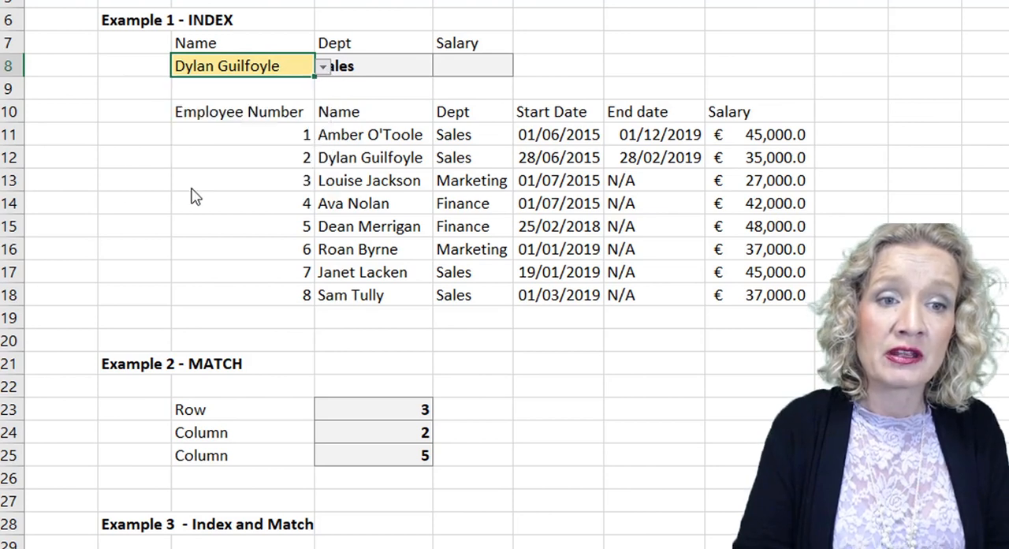
pyautogui.click(331, 90)
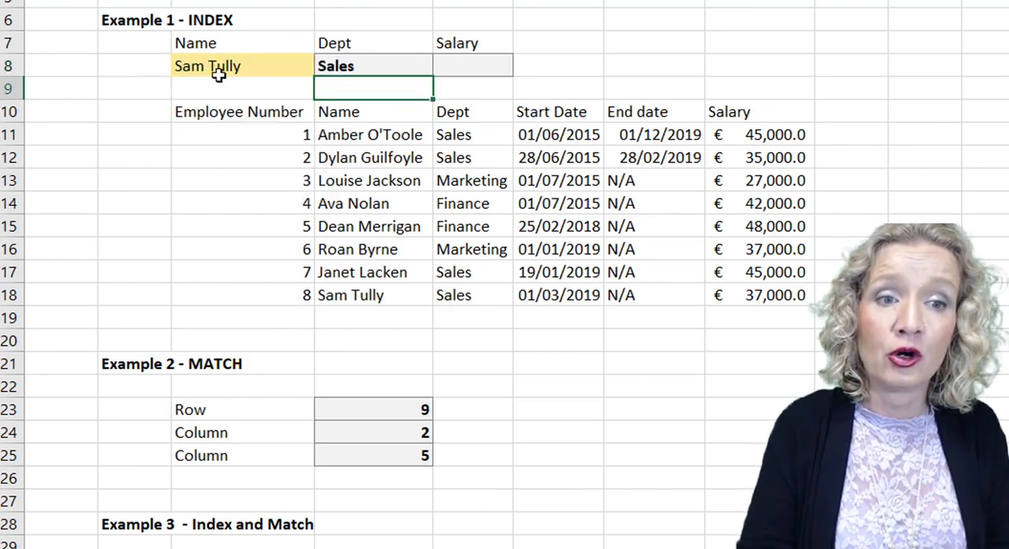
pyautogui.click(374, 293)
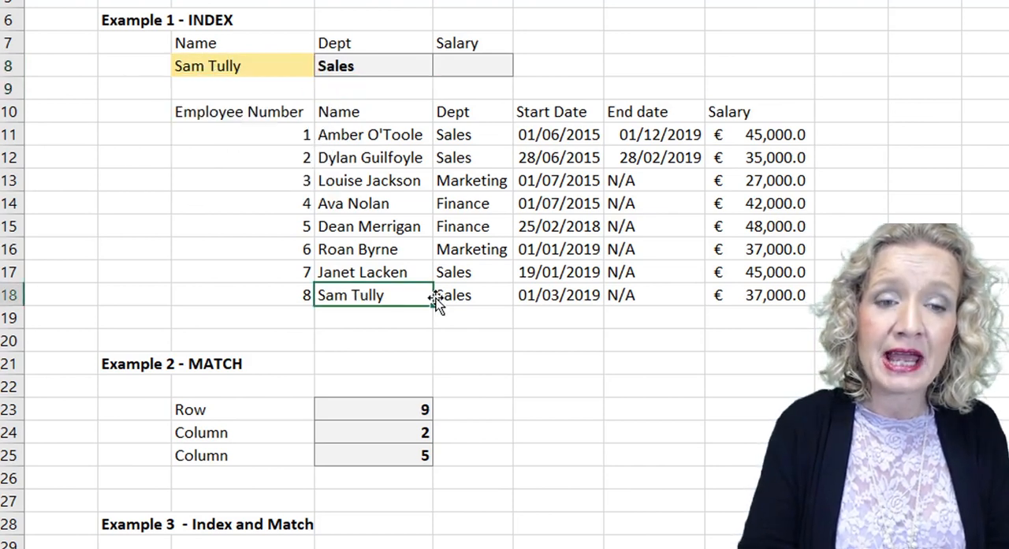
pyautogui.click(467, 294)
# Test the department lookup again by choosing the third listed employee in C8.
pyautogui.click(272, 67)
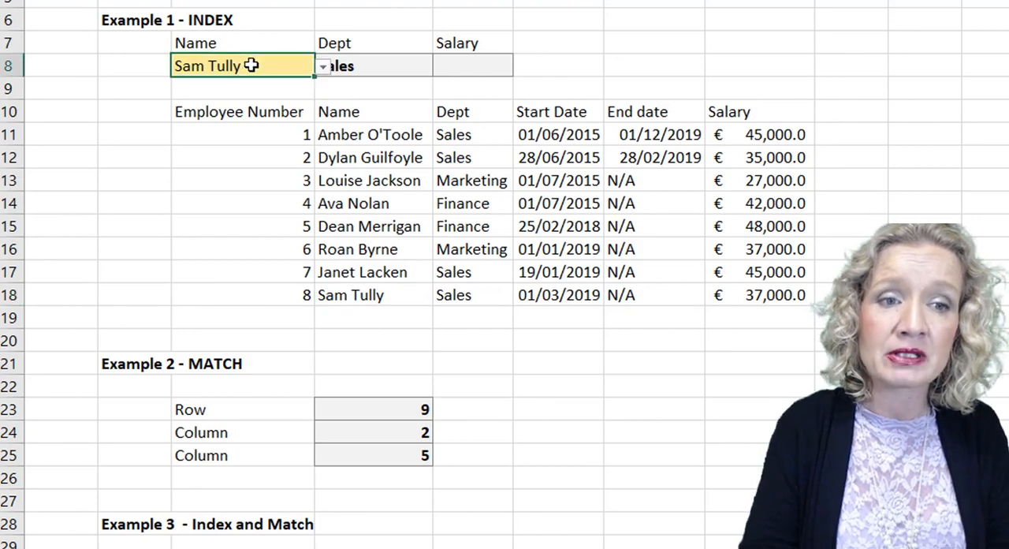
pyautogui.click(323, 68)
pyautogui.click(217, 116)
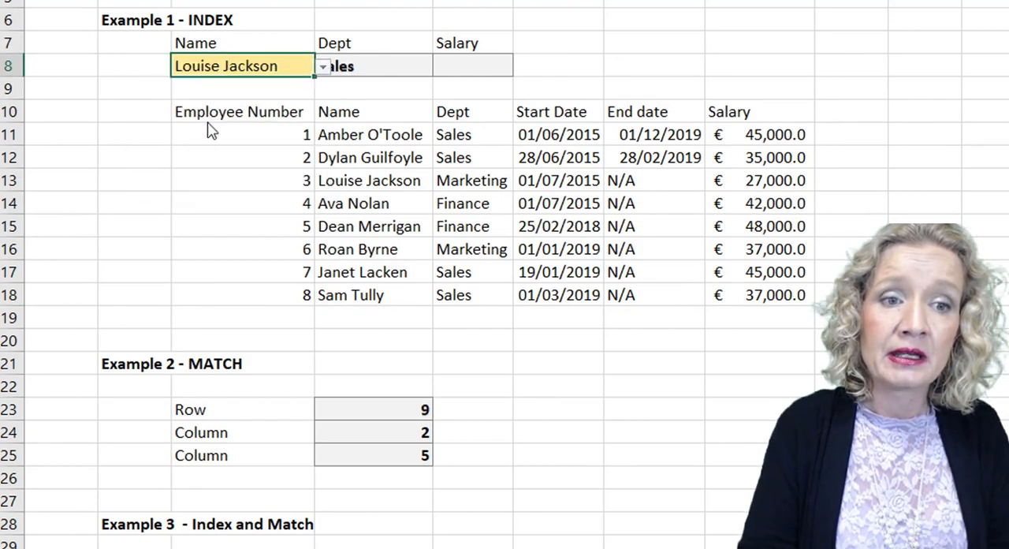
# Start an INDEX formula in the Salary cell E8 with the array D10:H18.
pyautogui.click(468, 69)
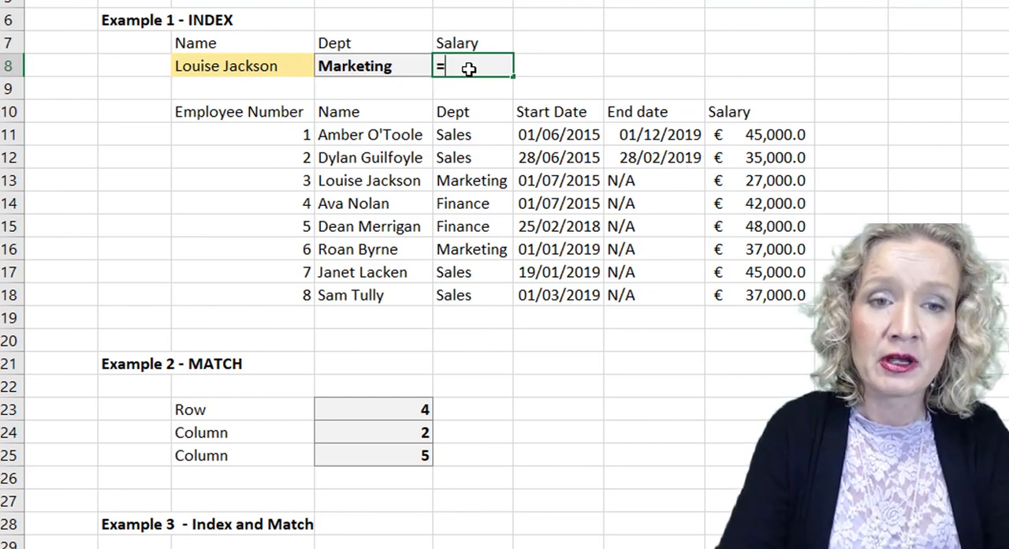
pyautogui.write('=in')
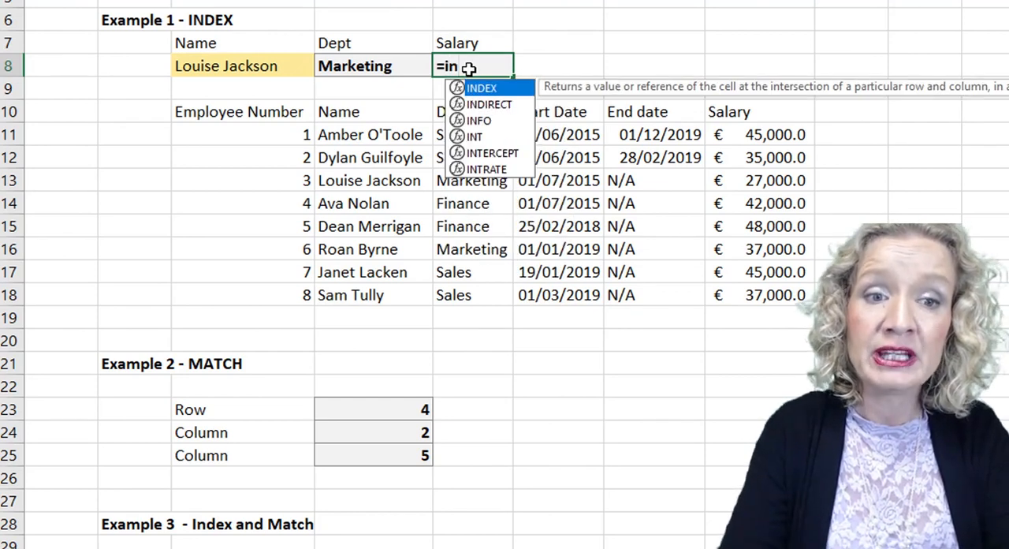
pyautogui.press('Tab')
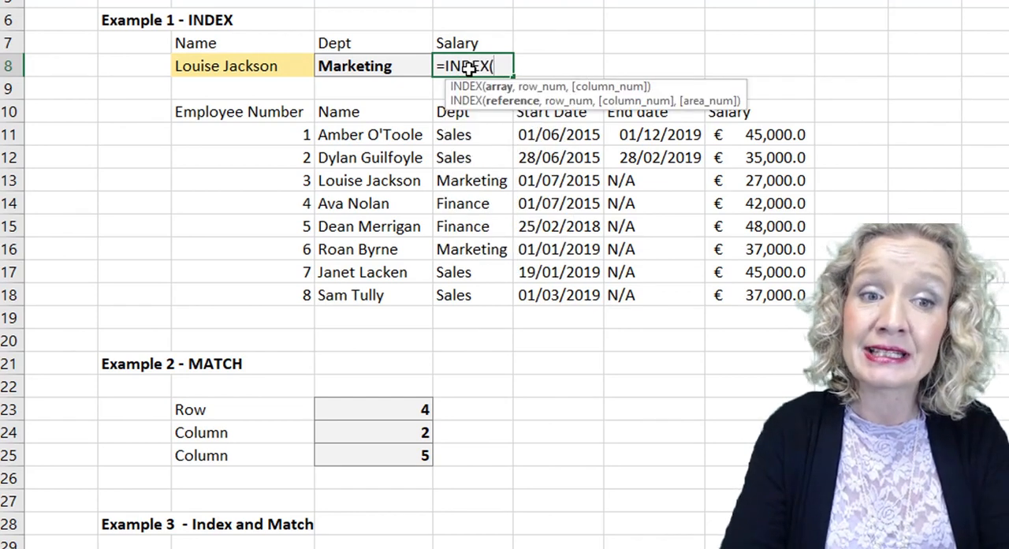
pyautogui.moveTo(387, 108); pyautogui.dragTo(768, 293)
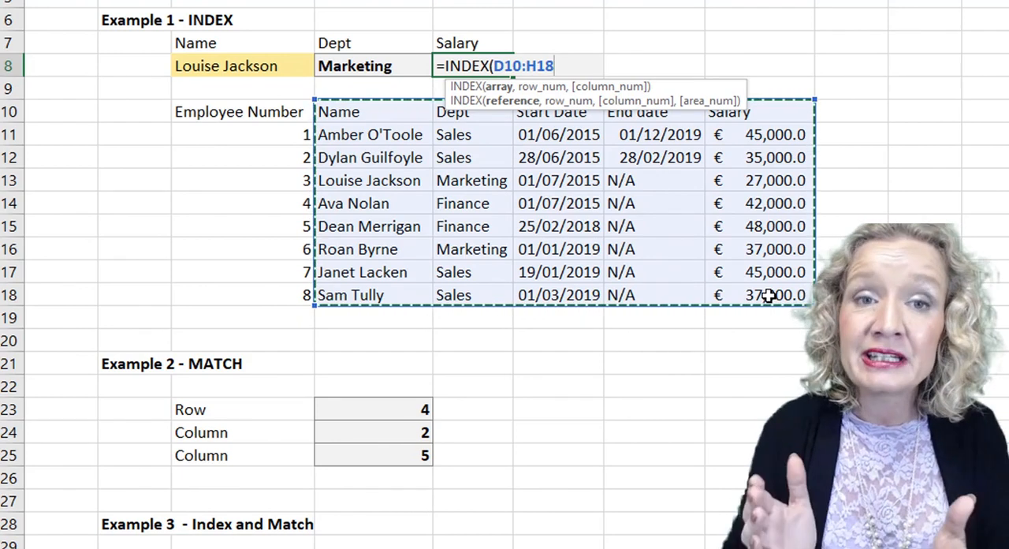
pyautogui.write(',')
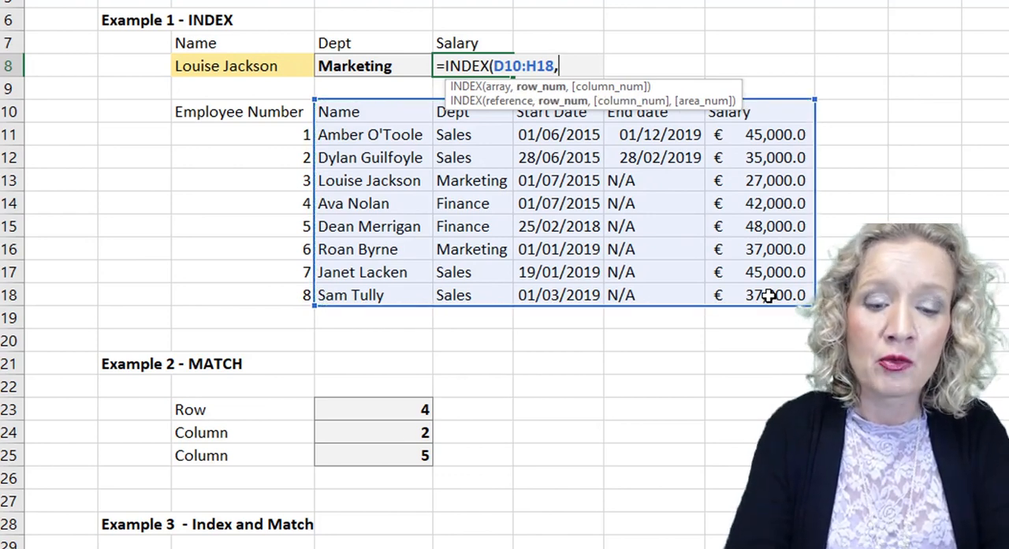
pyautogui.write('mata')
# Nest a MATCH as the row number in E8's INDEX formula, with lookup value C8, lookup array D10:D18 and match type 0.
pyautogui.press('BackSpace')
pyautogui.press('BackSpace')
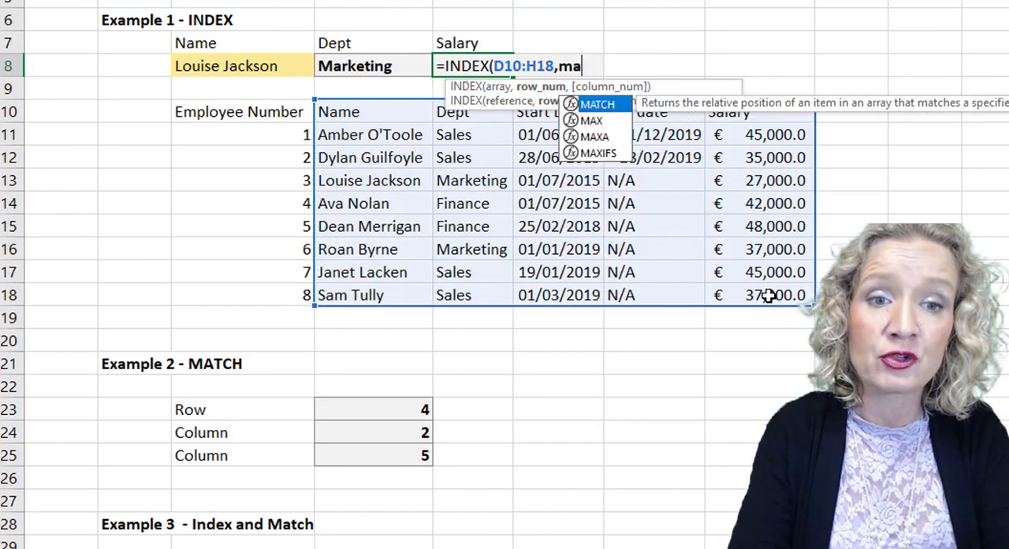
pyautogui.press('Tab')
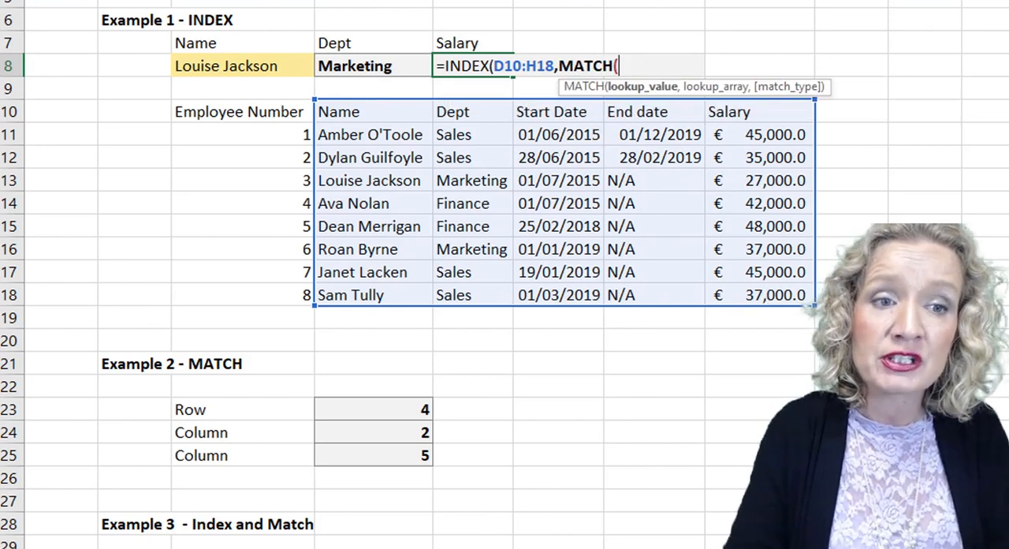
pyautogui.click(242, 66)
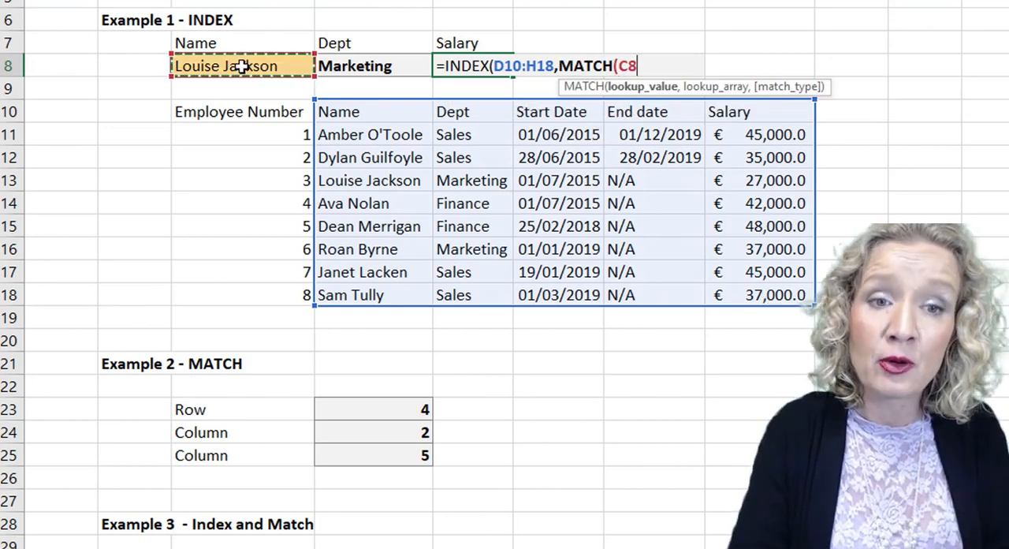
pyautogui.write(',')
pyautogui.moveTo(376, 113); pyautogui.dragTo(374, 295)
pyautogui.write(',')
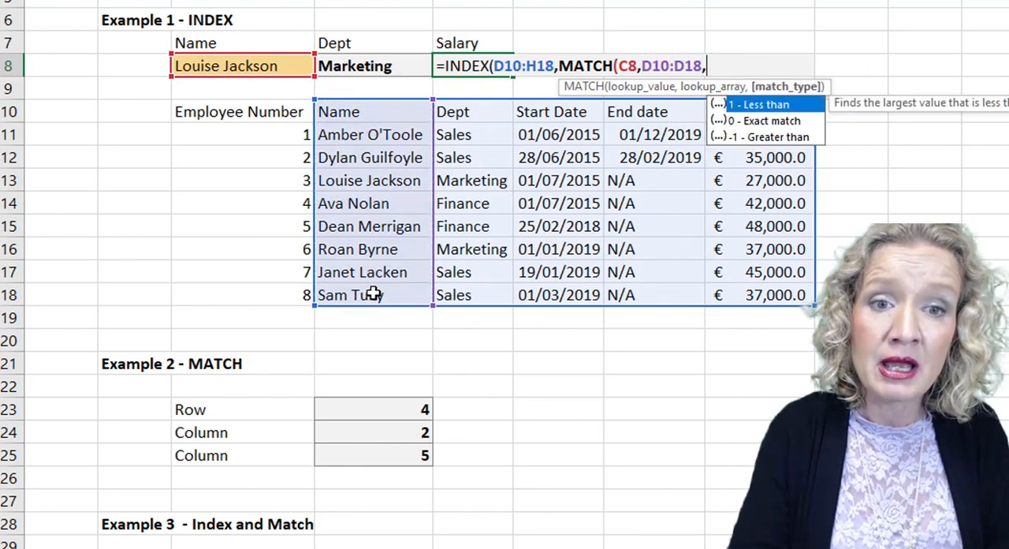
pyautogui.write('0)')
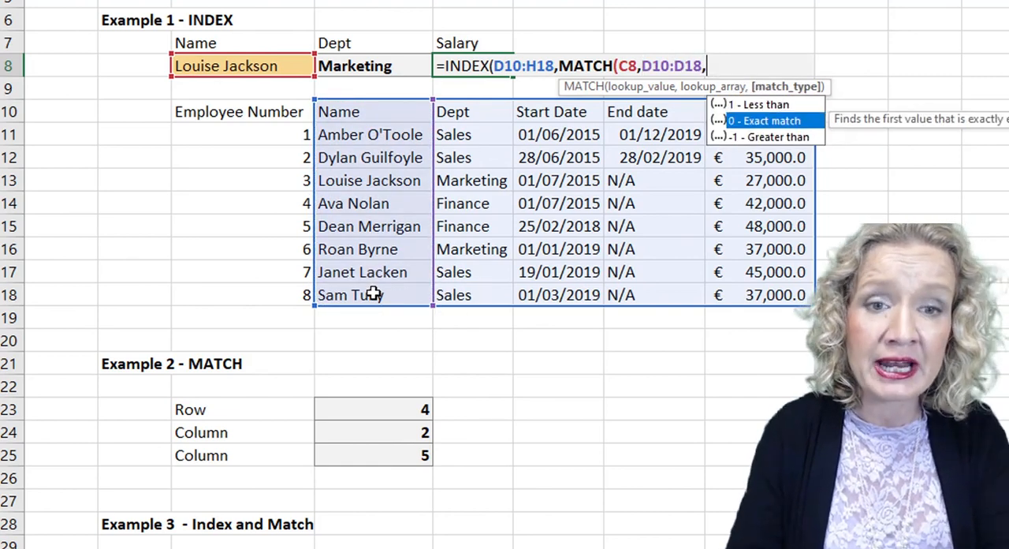
pyautogui.write(',')
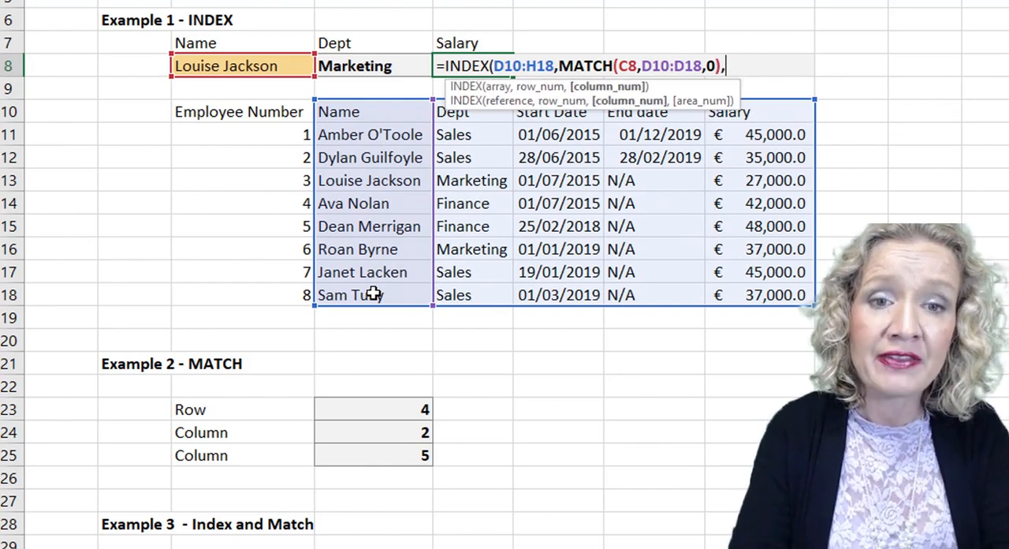
pyautogui.write('match(')
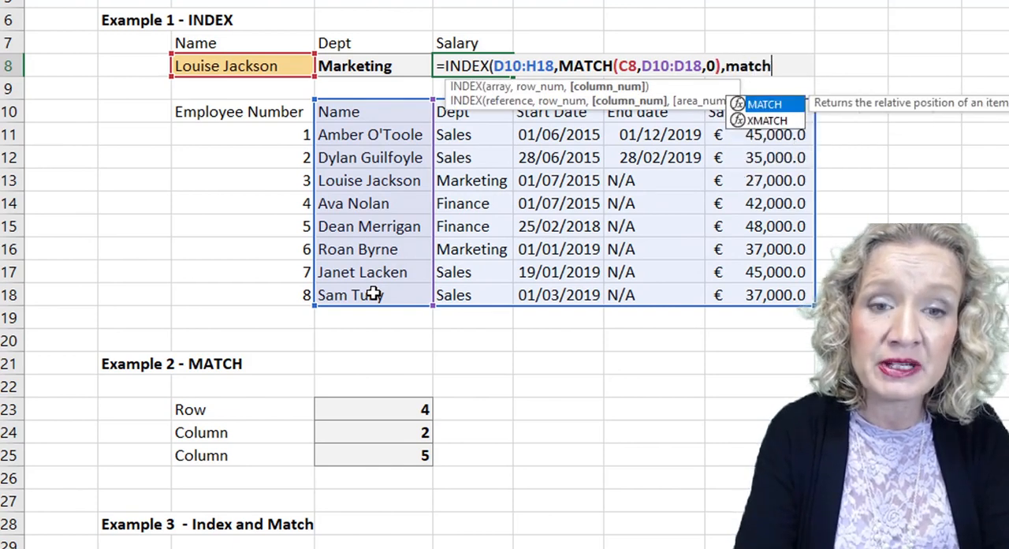
# Complete E8's INDEX formula with a nested MATCH as the column number, using lookup value E7, lookup array D10:H10 and match type 0.
pyautogui.click(470, 41)
pyautogui.write(',')
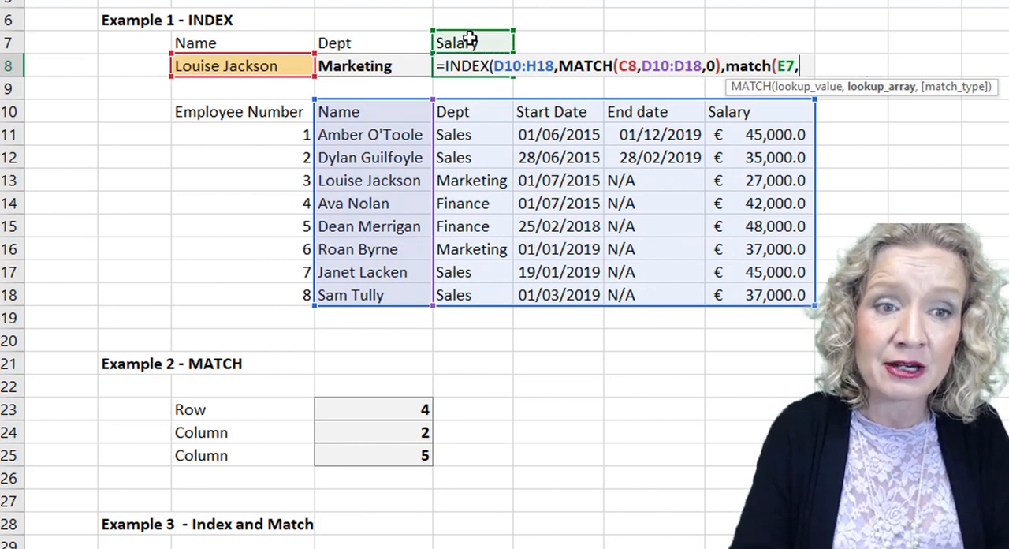
pyautogui.moveTo(343, 113); pyautogui.dragTo(777, 117)
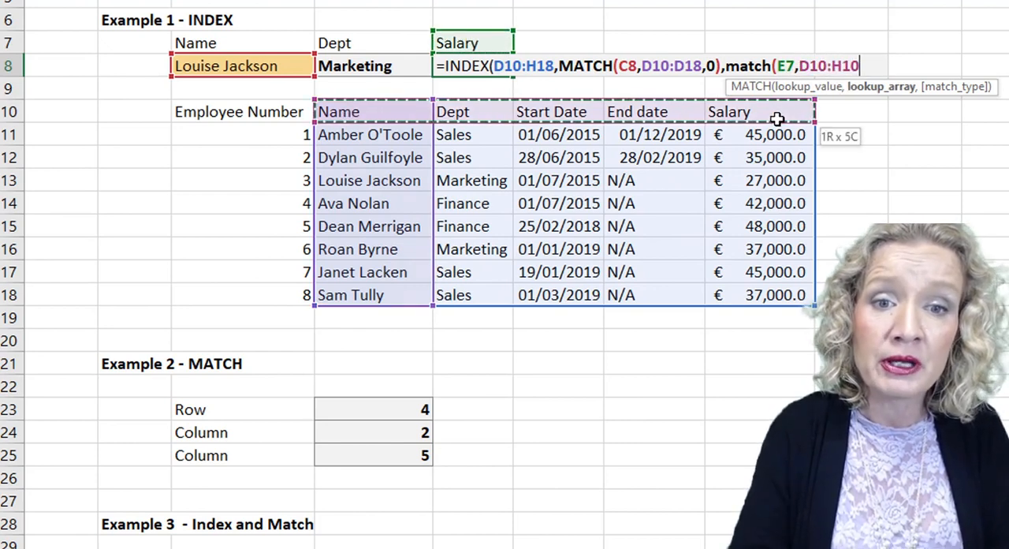
pyautogui.write(',0))')
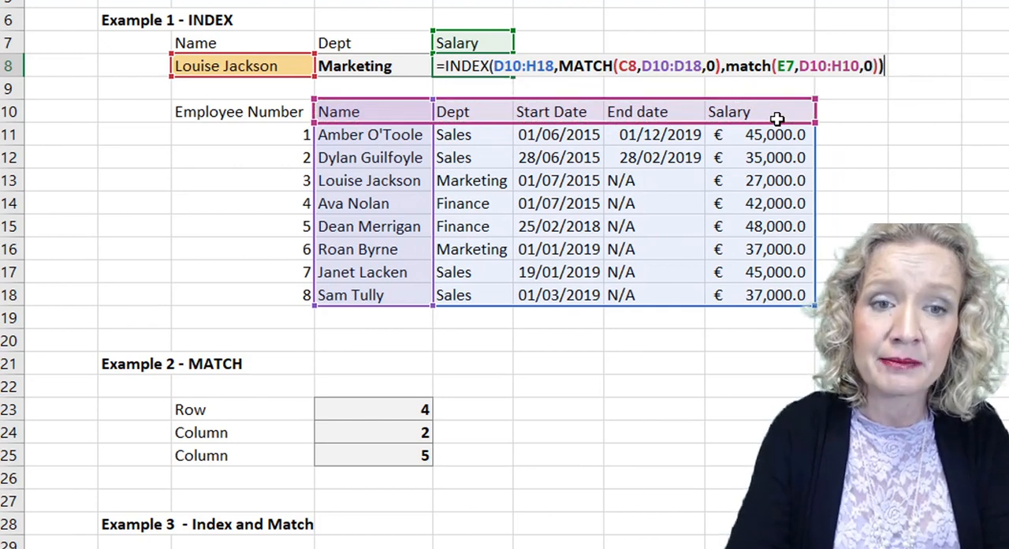
pyautogui.press('Return')
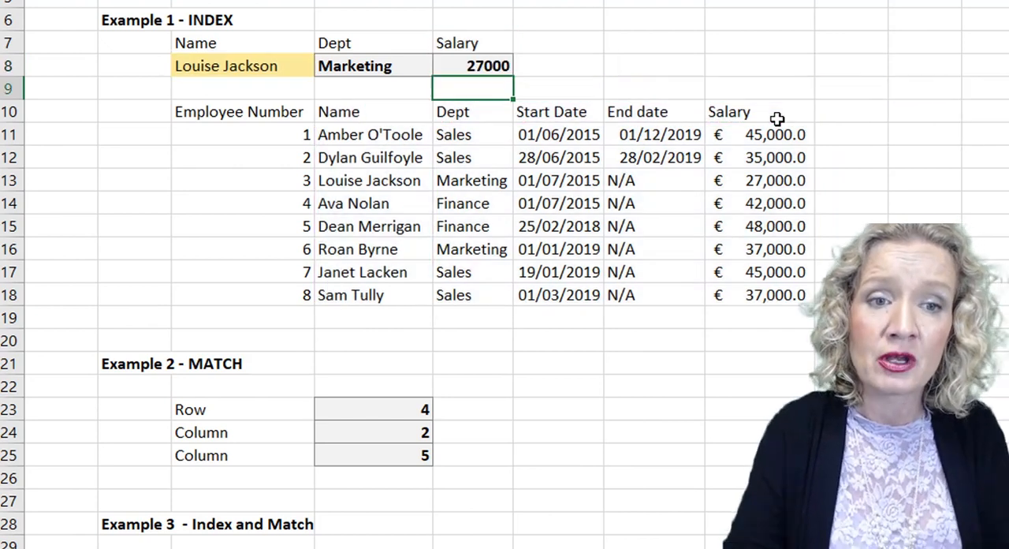
# Compare E8's salary with row 13 of the table, and test the formula by choosing the seventh listed employee in C8 and checking row 17.
pyautogui.click(476, 71)
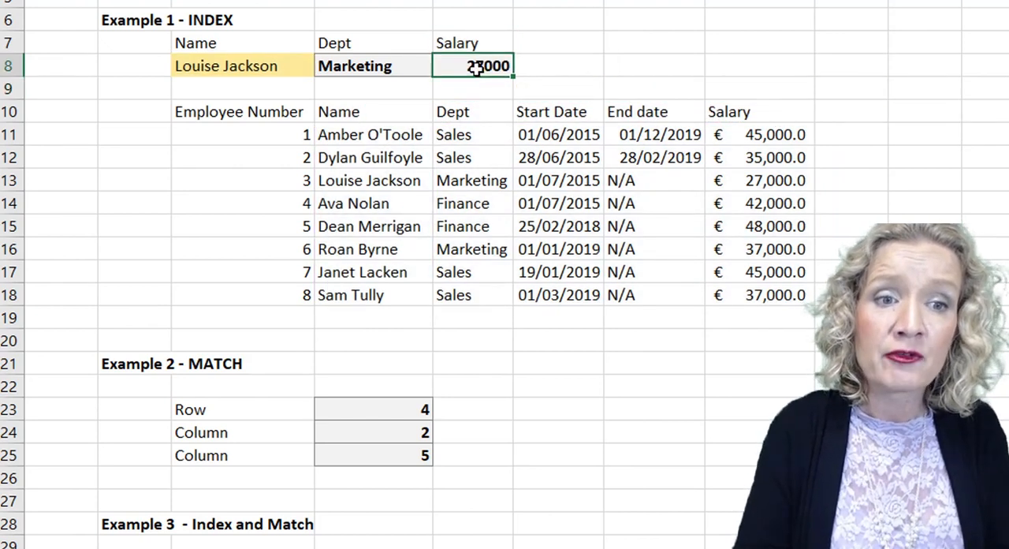
pyautogui.click(762, 177)
pyautogui.click(284, 68)
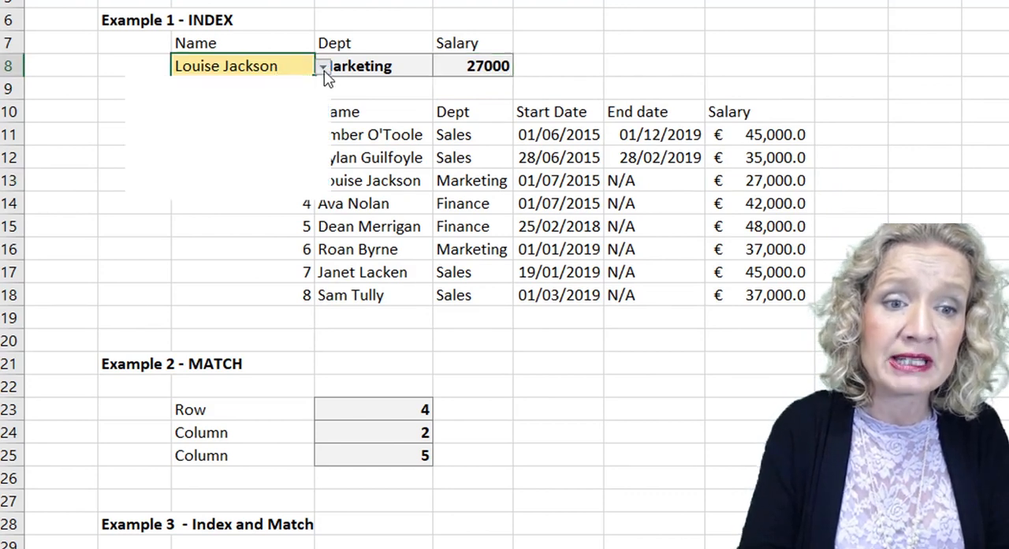
pyautogui.click(324, 69)
pyautogui.click(208, 176)
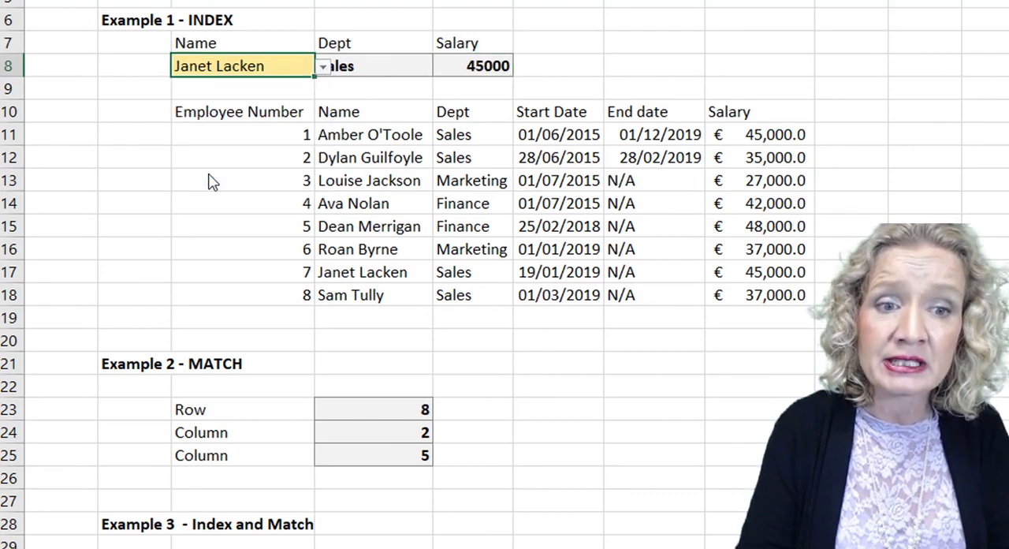
pyautogui.click(372, 79)
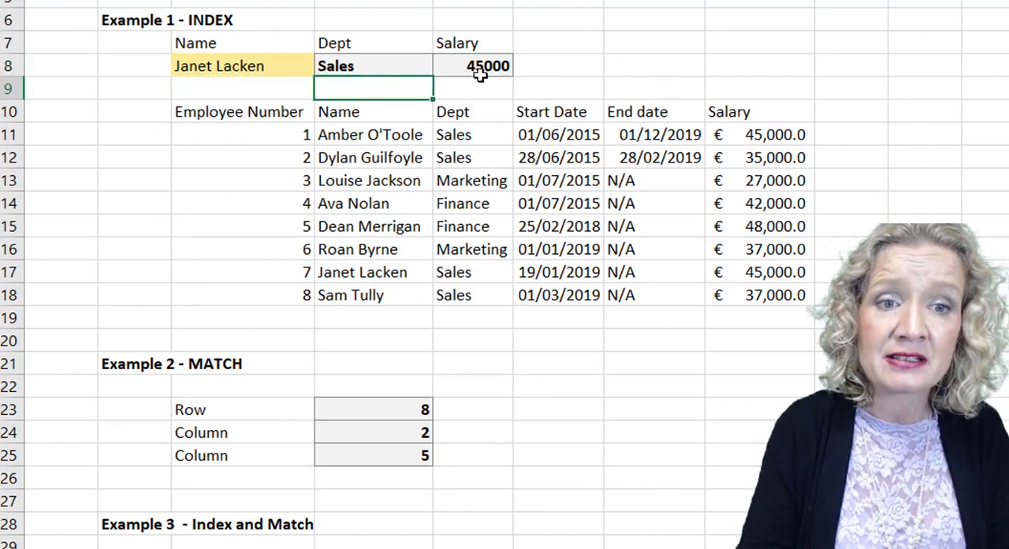
pyautogui.click(739, 272)
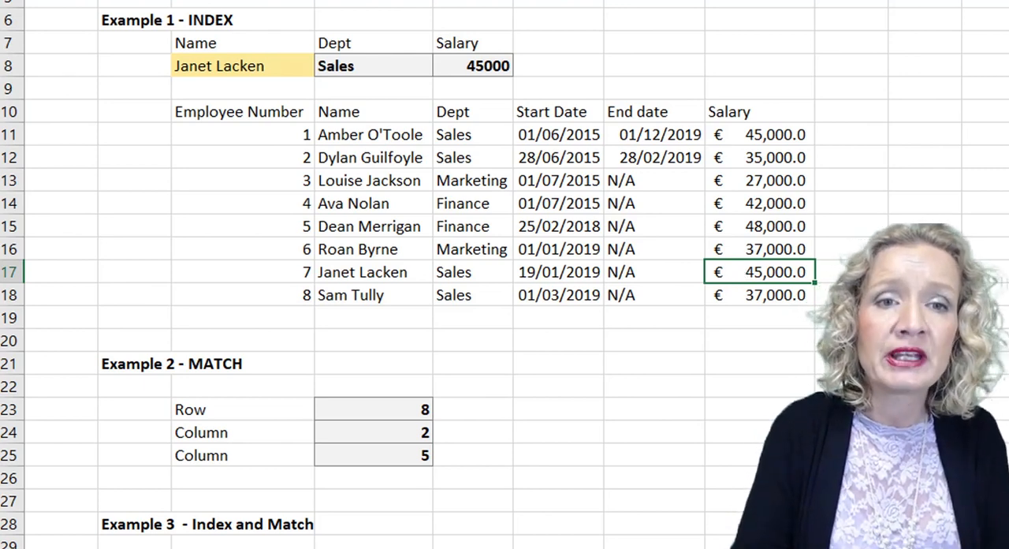
# Test the formulas against a layout change by inserting a blank column before Start Date and deleting it again.
pyautogui.click(558, 1)
pyautogui.rightClick(561, 0)
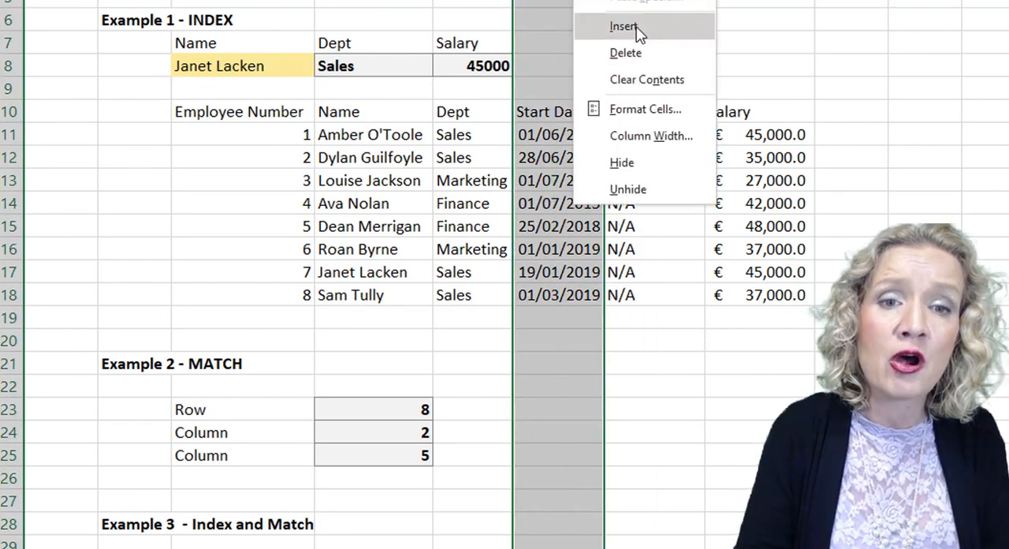
pyautogui.click(588, 29)
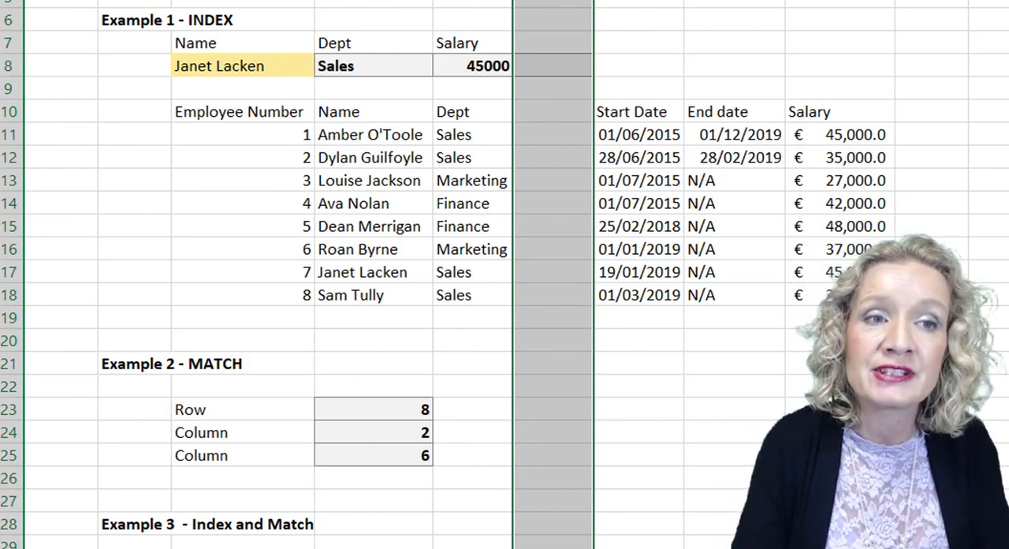
pyautogui.hotkey('ctrl', '-')
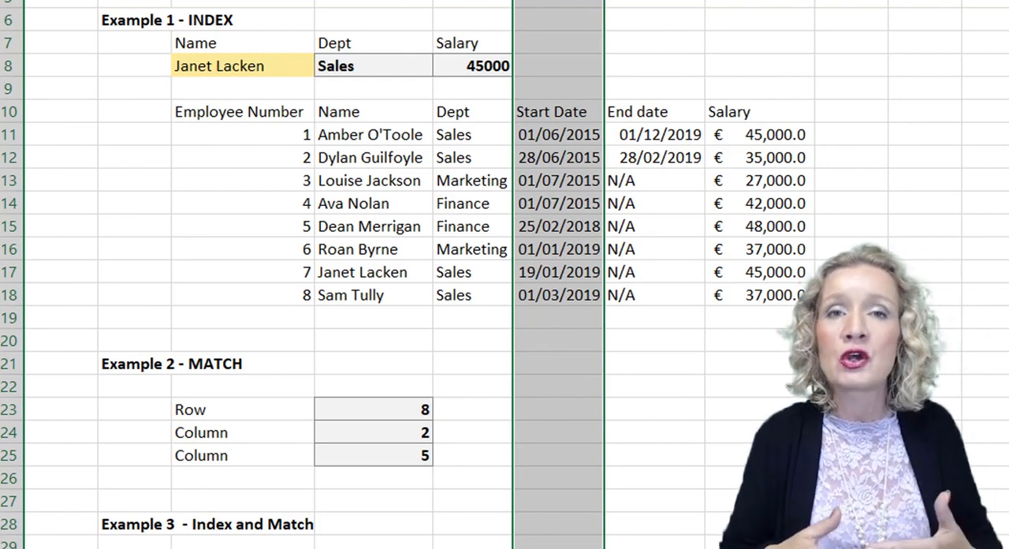